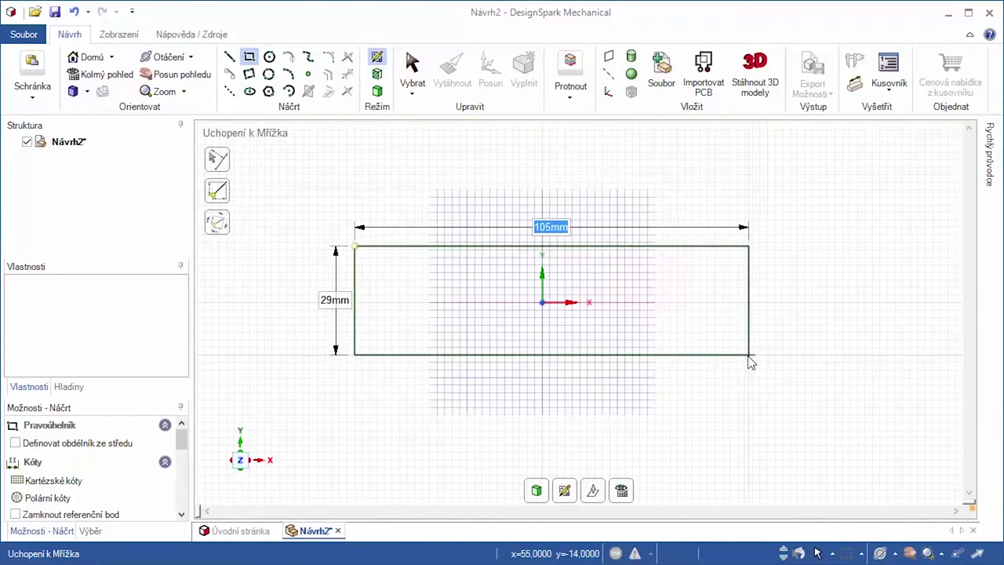
# Step: Size the sketched rectangle to 100 × 30 mm
pyautogui.write('100')
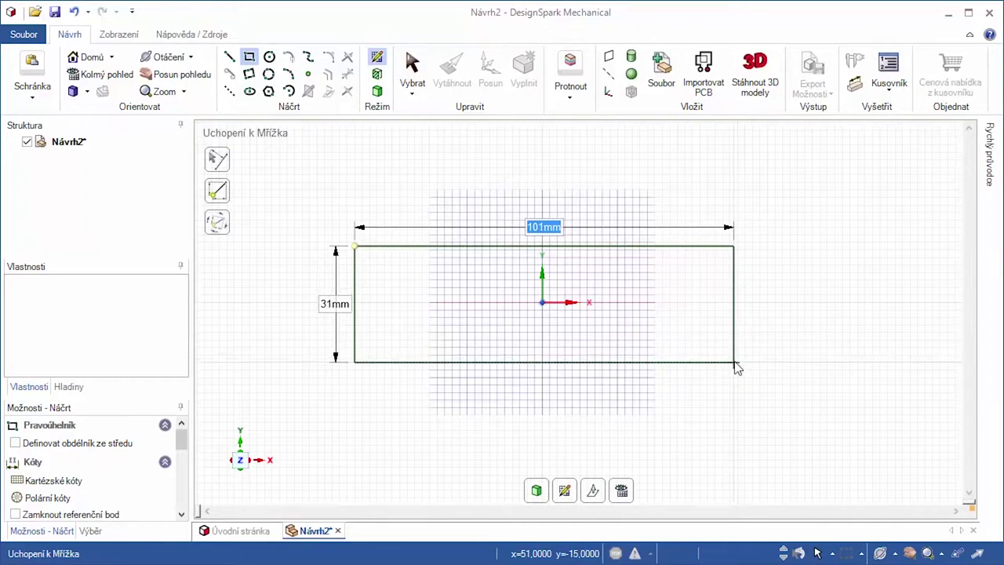
pyautogui.press('Tab')
pyautogui.write('30')
pyautogui.press('Return')
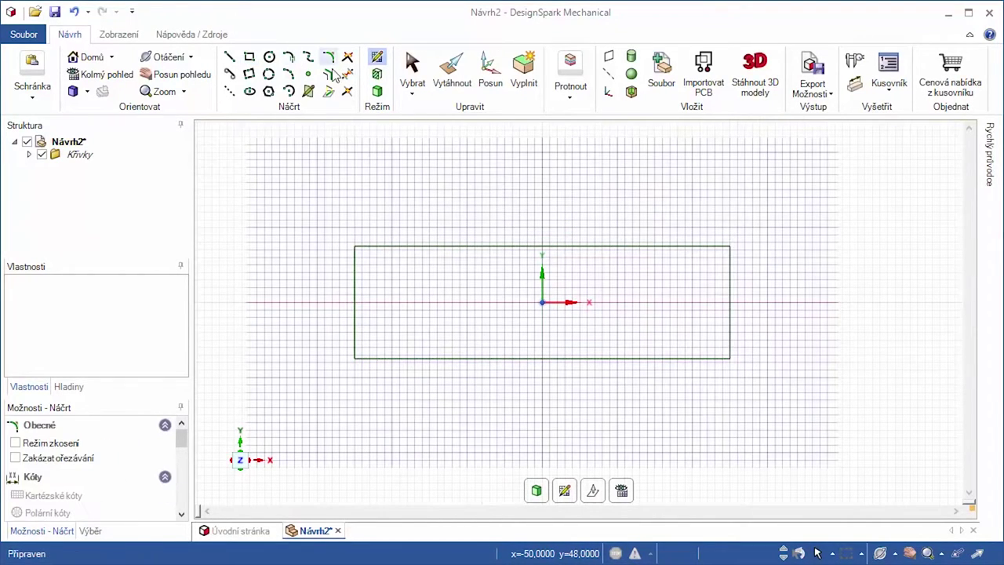
# Step: Round all four rectangle corners with a 5 mm radius
pyautogui.click(328, 57)
pyautogui.click(361, 252)
pyautogui.write('1')
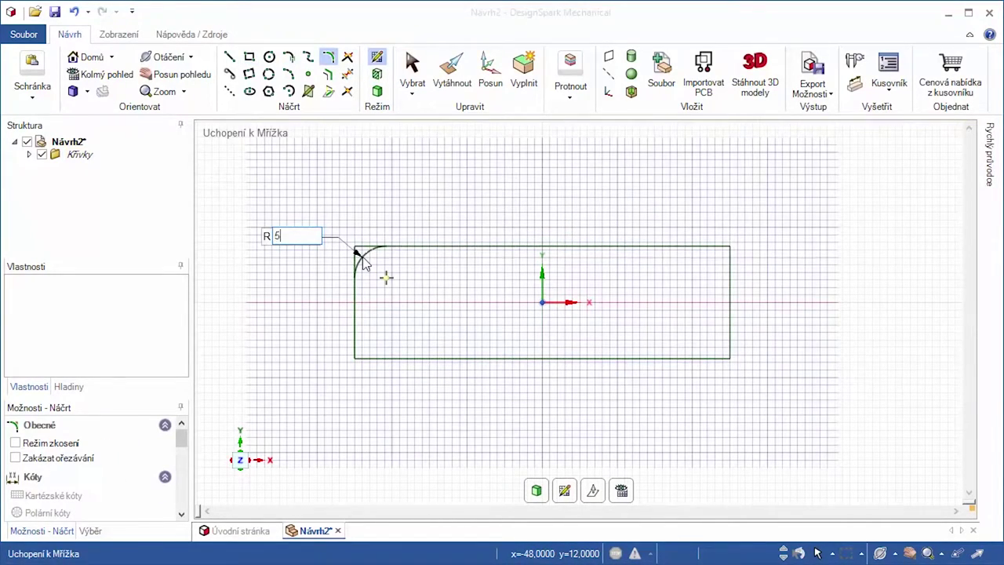
pyautogui.press('Return')
pyautogui.click(361, 353)
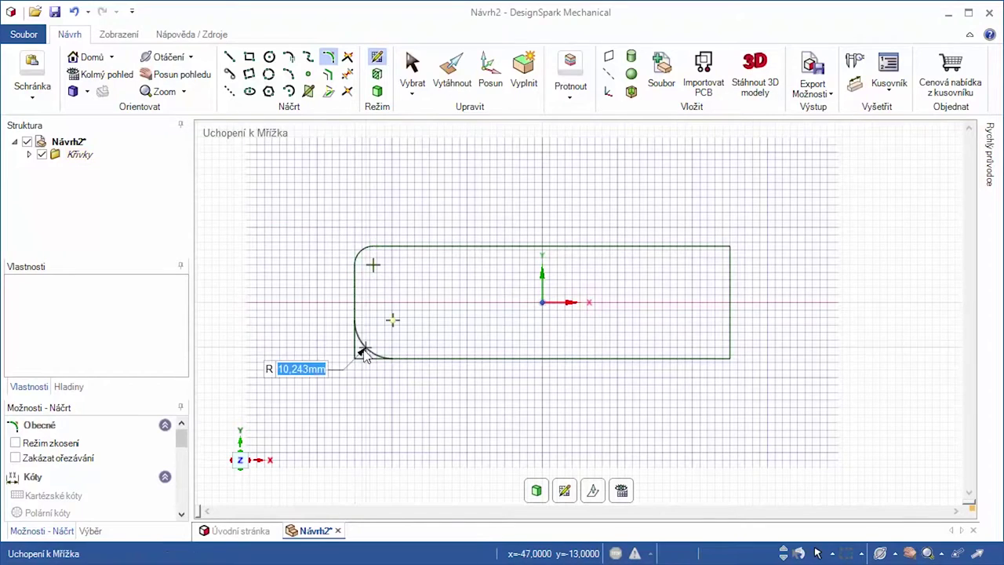
pyautogui.click(729, 247)
pyautogui.click(727, 358)
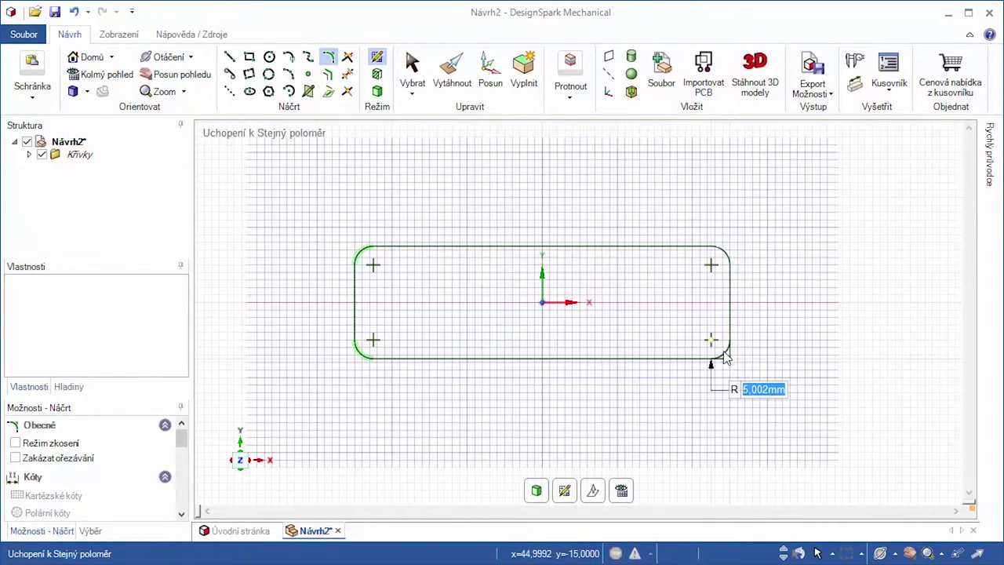
# Step: Draw a 4 mm circle at the centre of each rounded corner
pyautogui.scroll(2, 502, 284)
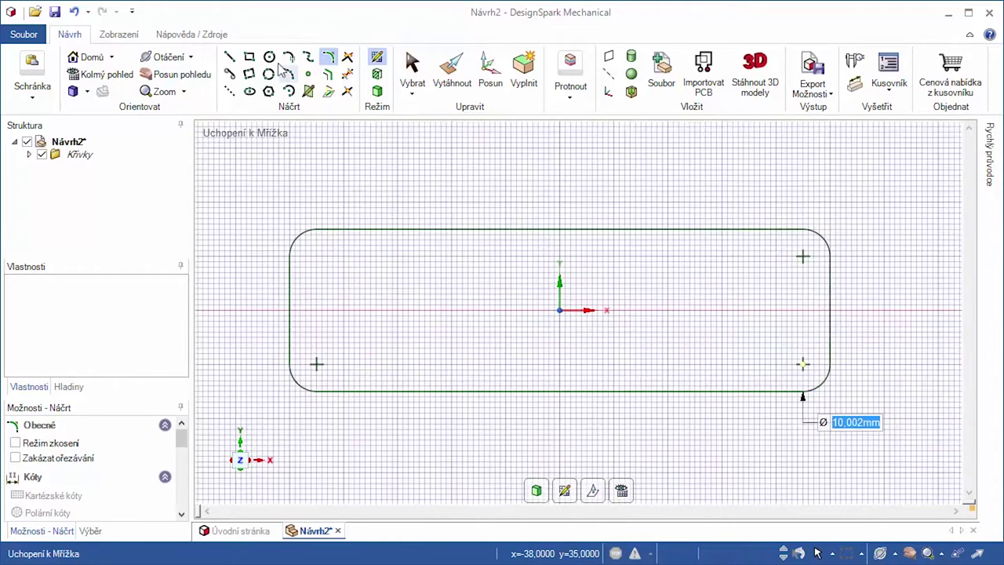
pyautogui.click(269, 57)
pyautogui.click(316, 257)
pyautogui.write('4mm')
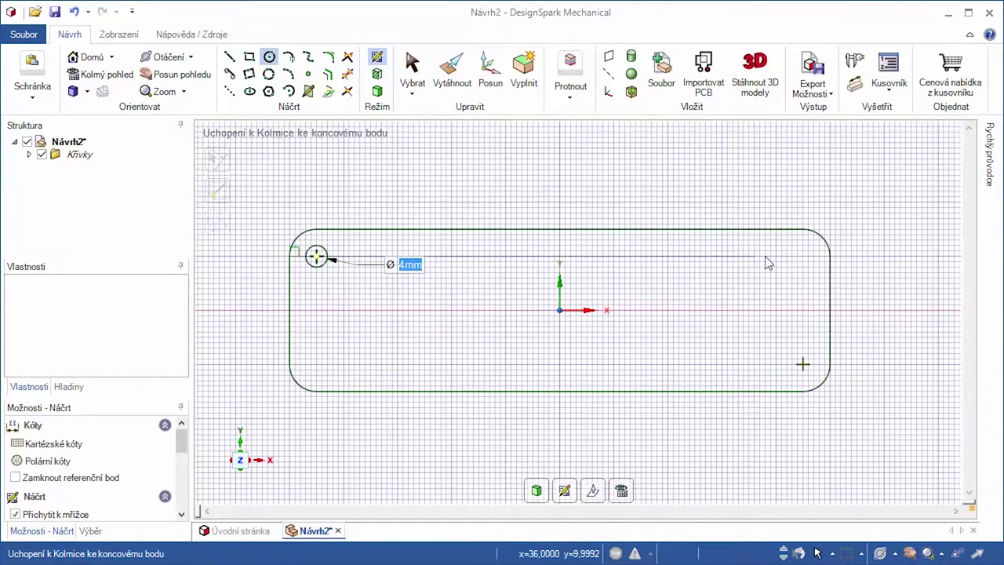
pyautogui.press('Return')
pyautogui.click(803, 255)
pyautogui.press('Return')
pyautogui.click(803, 363)
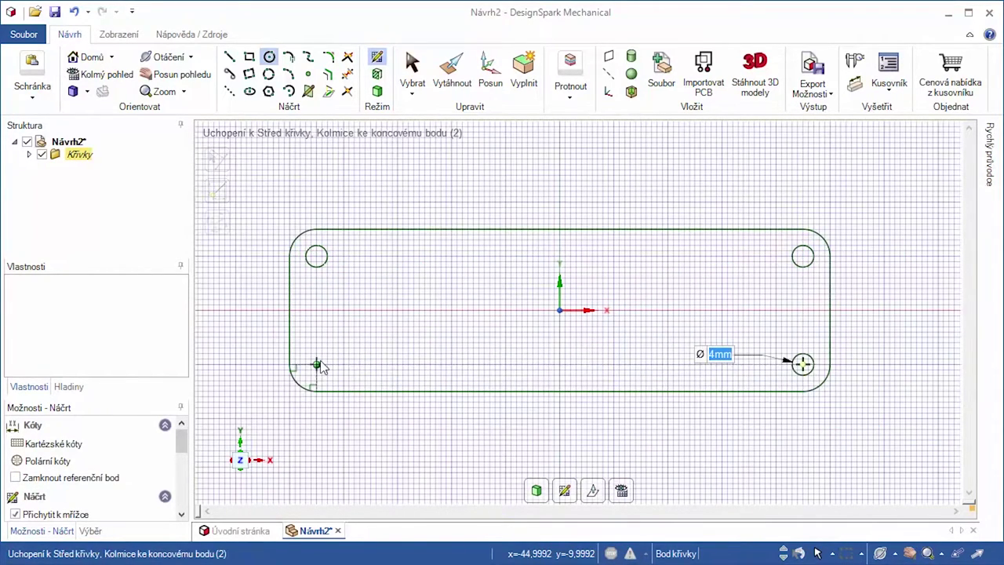
pyautogui.press('Return')
pyautogui.click(316, 363)
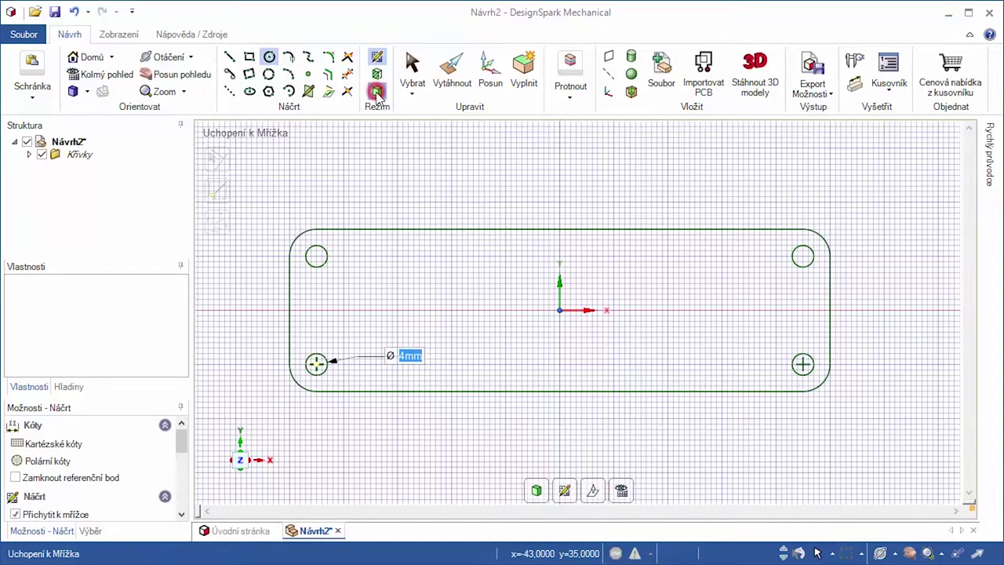
pyautogui.click(378, 93)
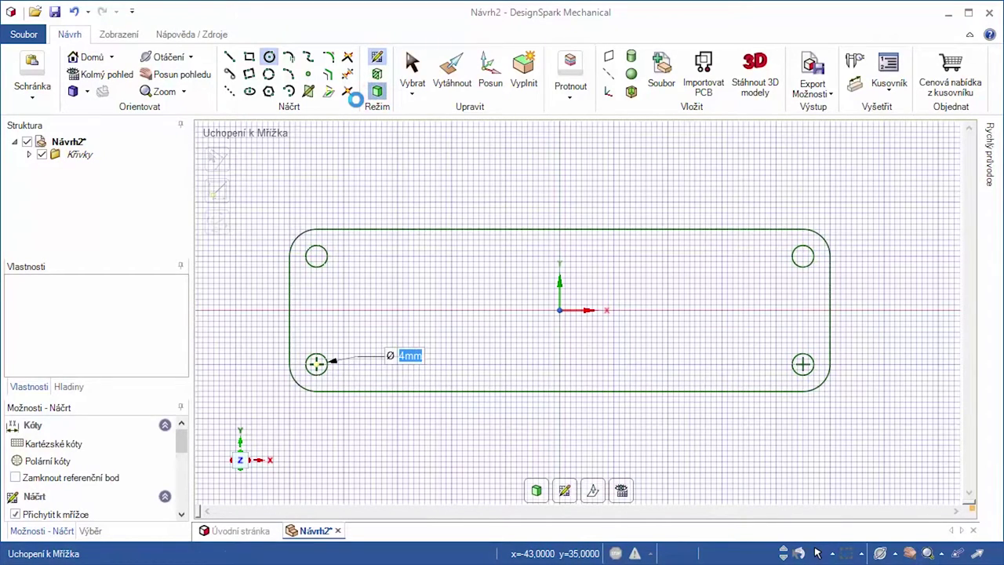
# Step: In isometric view, pull the sketched face up 3 mm into a holed solid plate
pyautogui.click(89, 61)
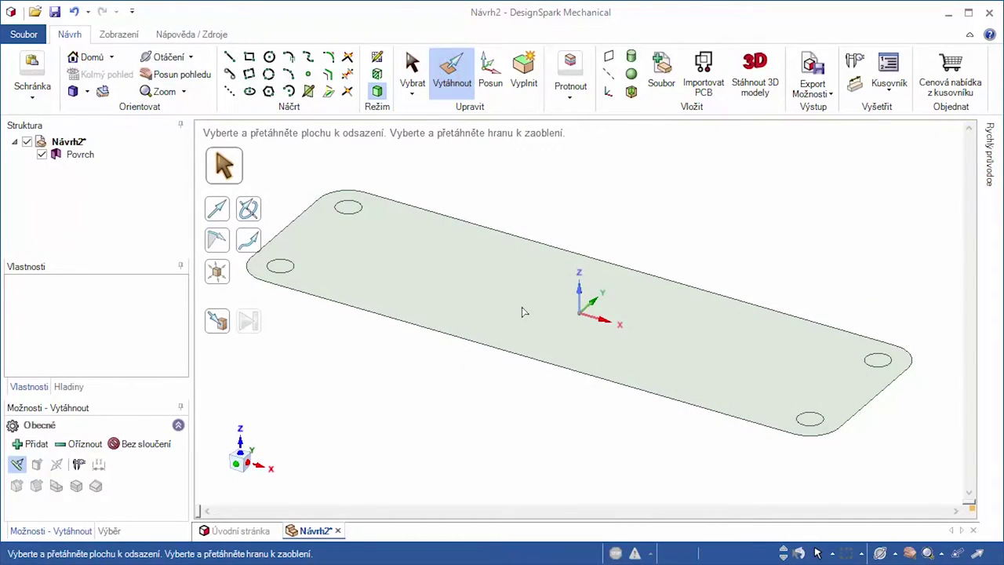
pyautogui.click(557, 320)
pyautogui.moveTo(576, 326); pyautogui.dragTo(566, 288)
pyautogui.write('3')
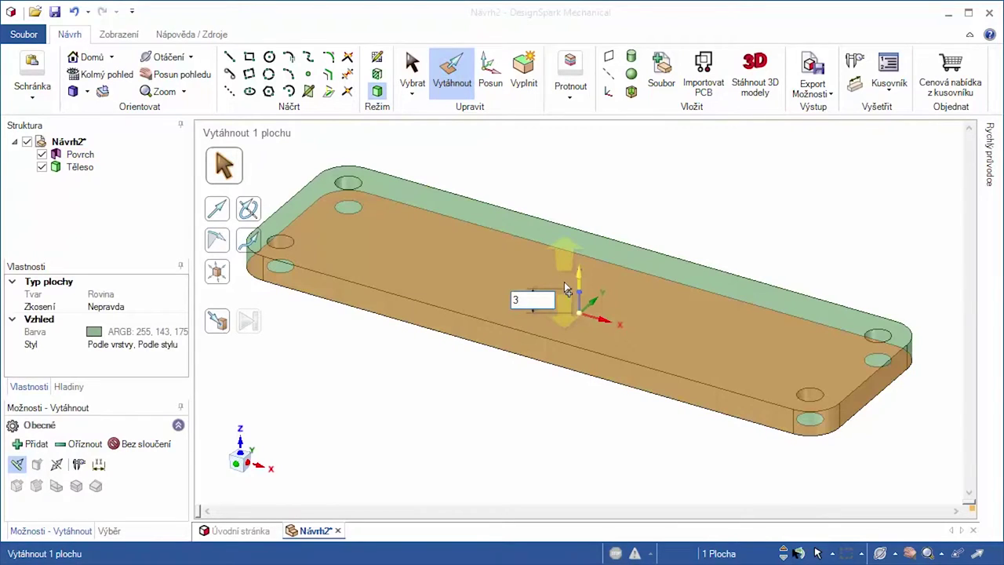
pyautogui.press('Return')
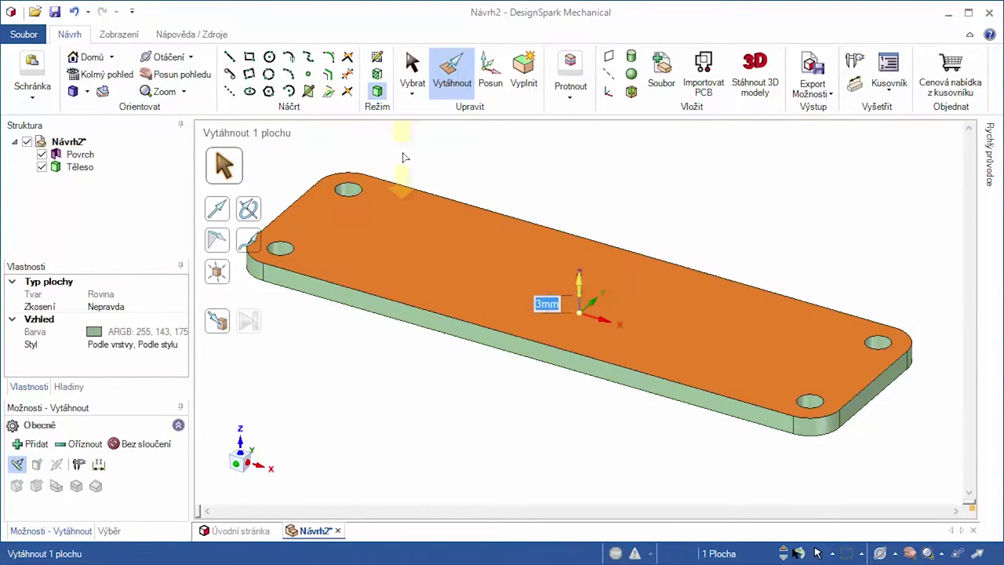
pyautogui.click(420, 66)
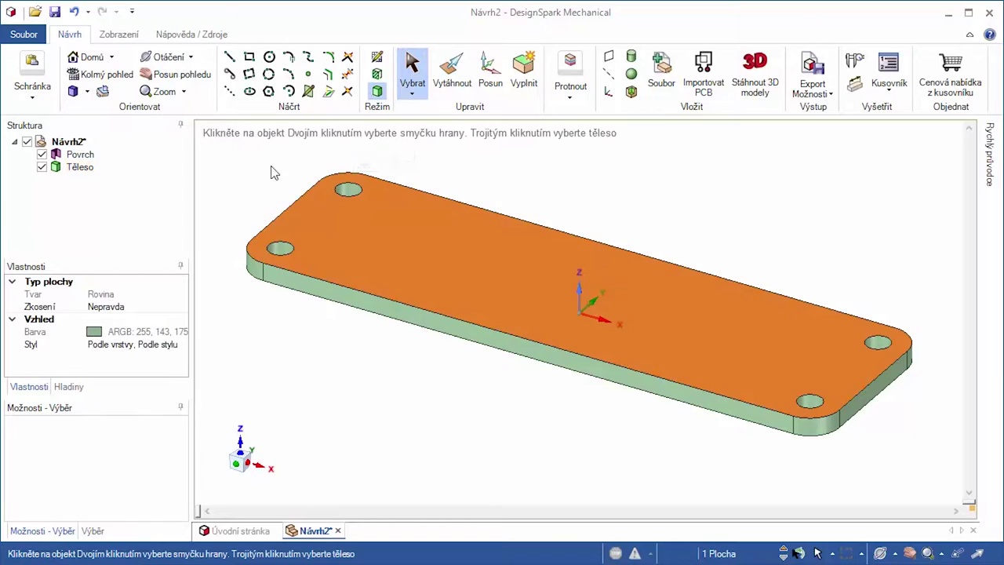
# Step: View the plate from above and dimension its 100 mm length between the left and right edges
pyautogui.click(108, 77)
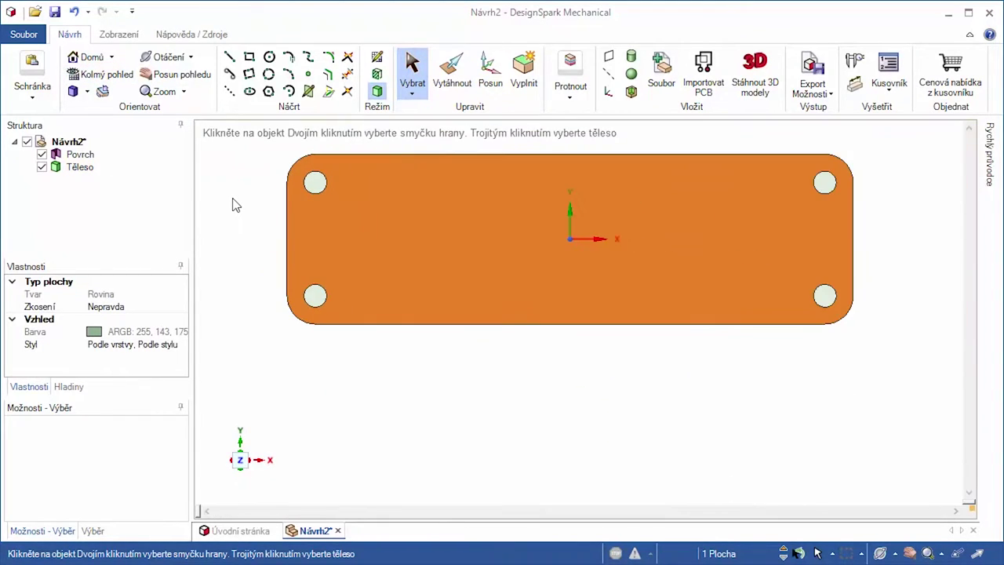
pyautogui.click(855, 86)
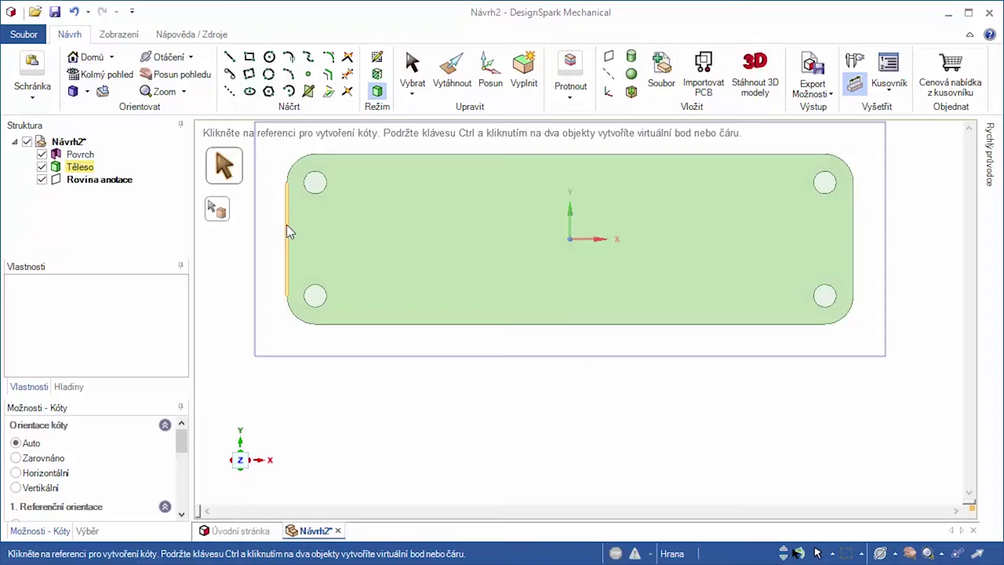
pyautogui.click(287, 227)
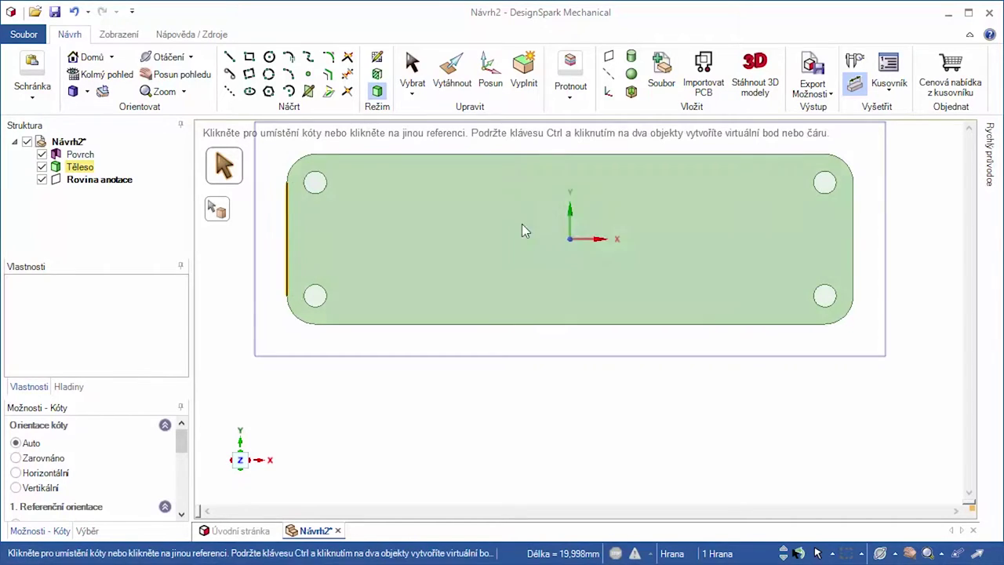
pyautogui.click(851, 240)
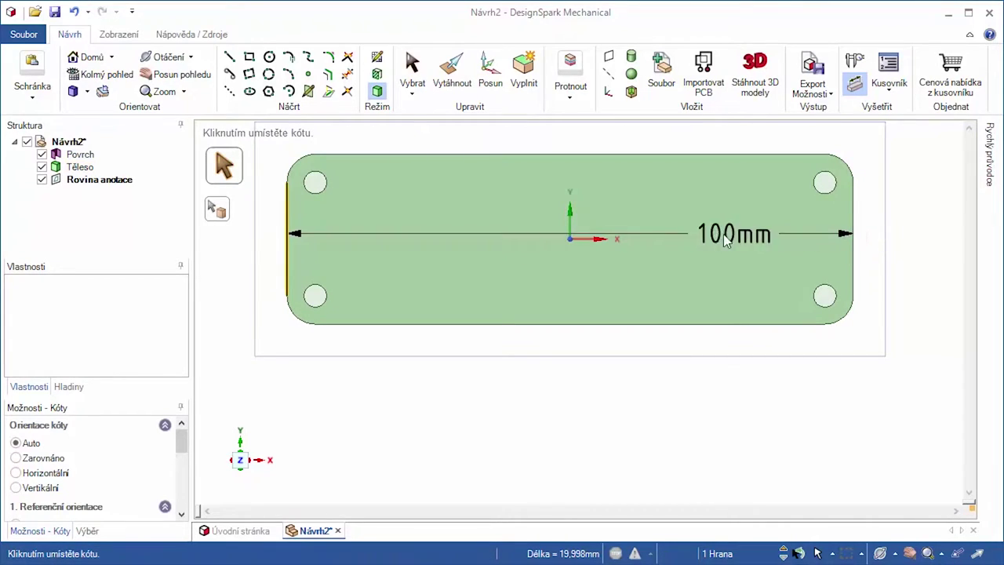
pyautogui.click(569, 243)
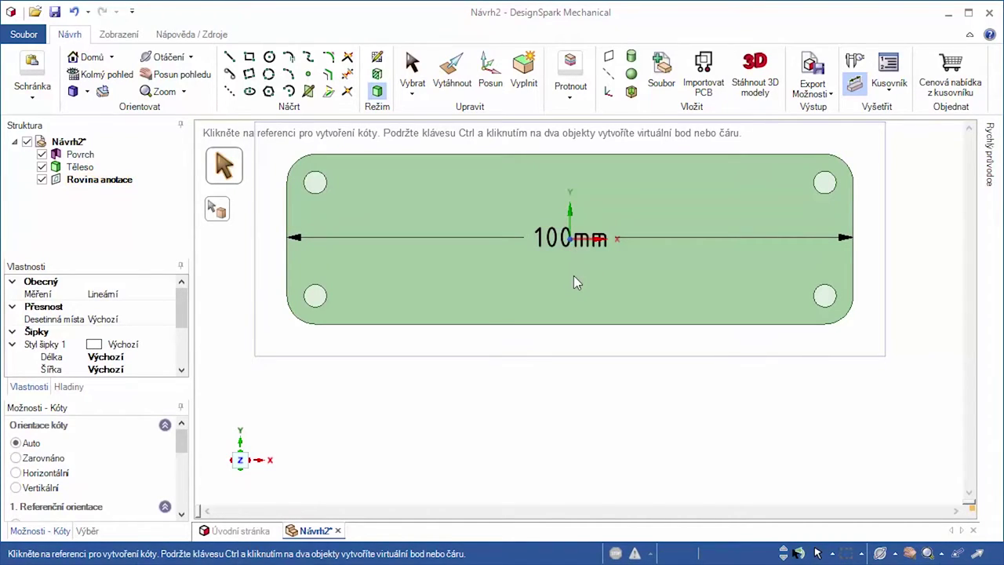
# Step: Replace the dimension's 100 mm text with 'ZAHRADNÍK SE BAVÍ'
pyautogui.click(560, 240)
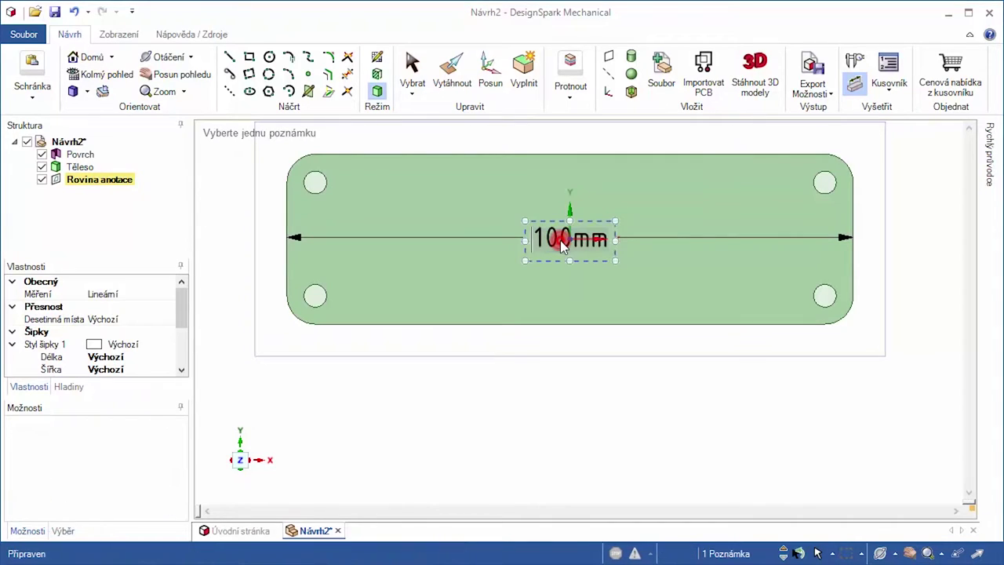
pyautogui.click(560, 240)
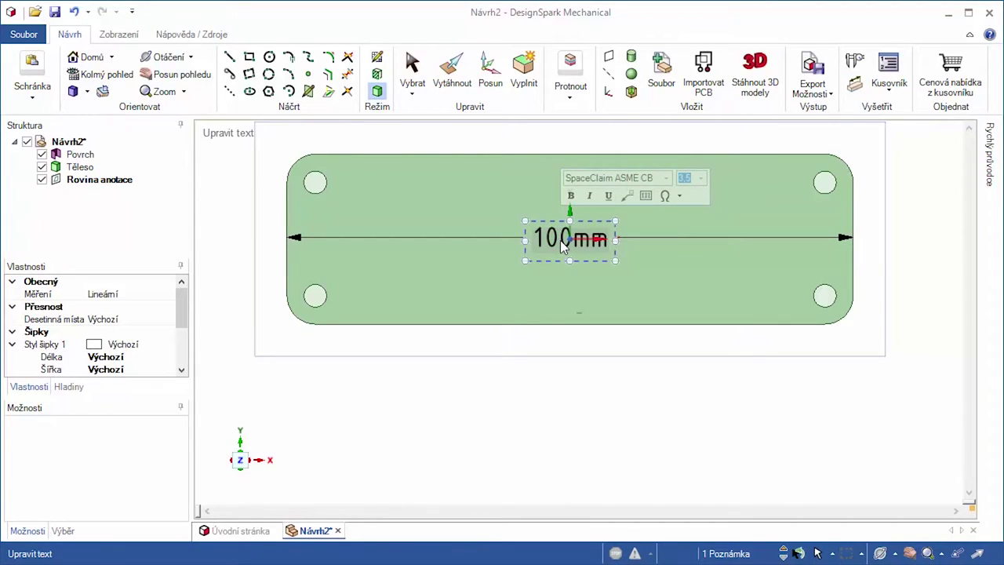
pyautogui.hotkey('ctrl', 'a')
pyautogui.press('Delete')
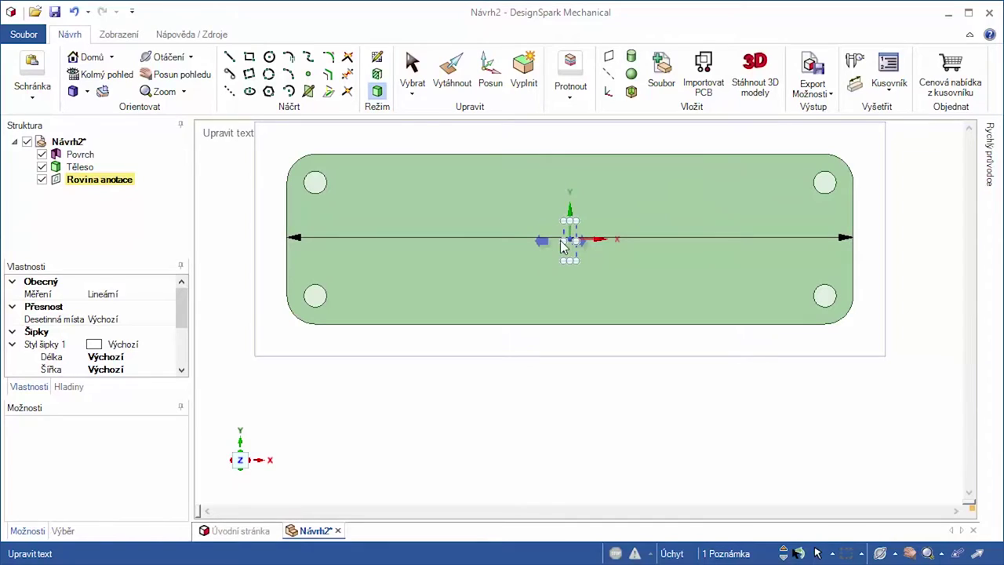
pyautogui.write('ZAHRAD')
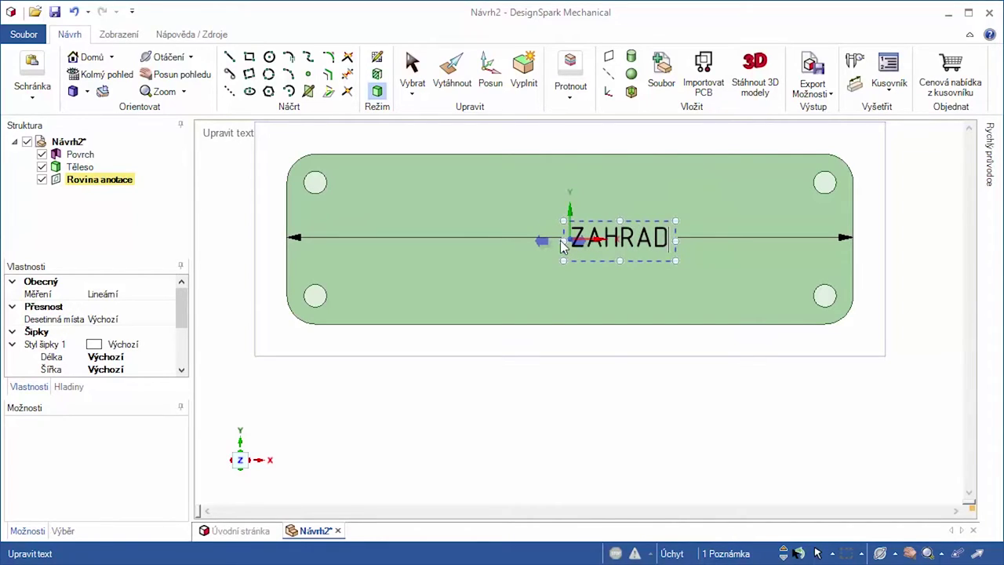
pyautogui.write('NÍK SE ')
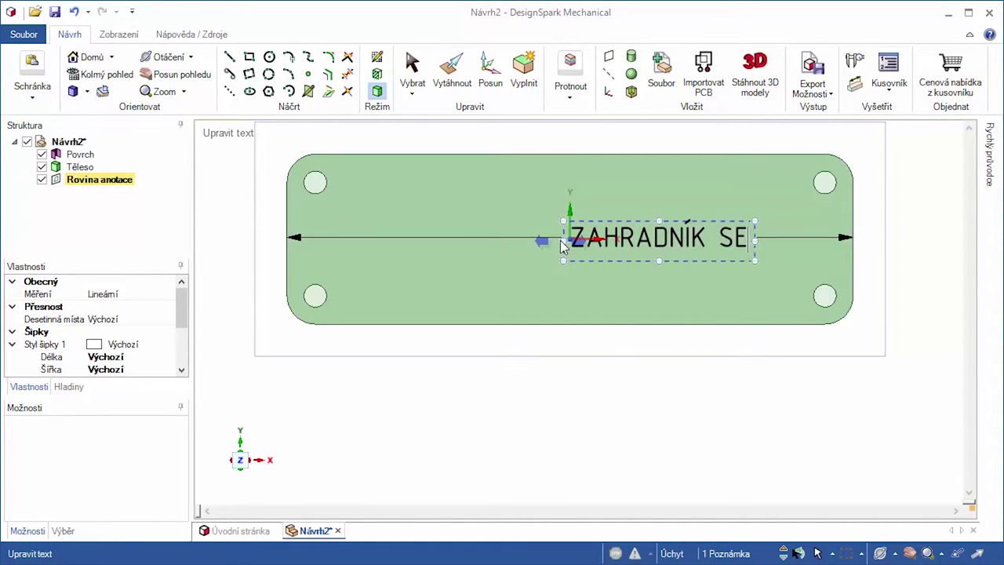
pyautogui.write('BAV')
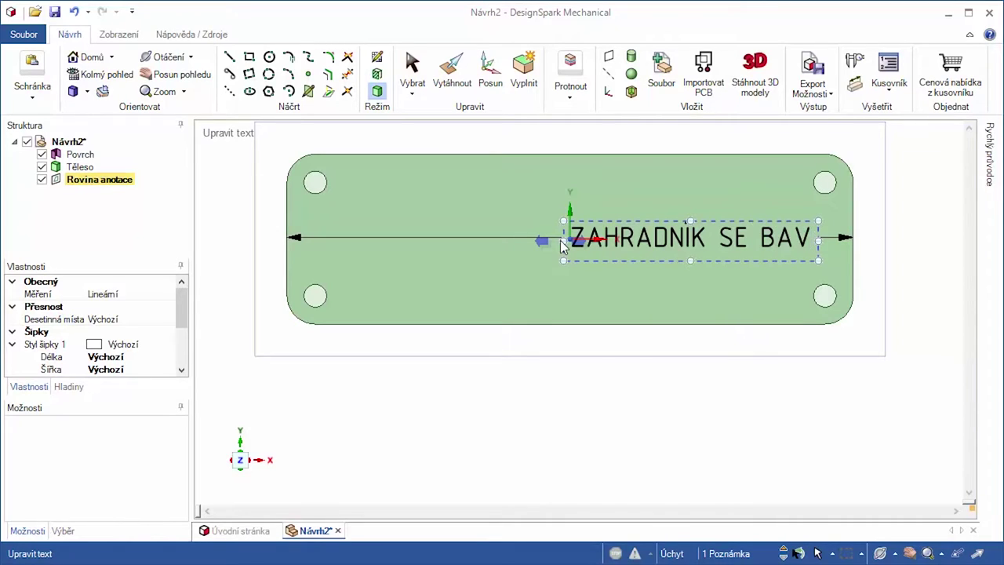
pyautogui.write('ˇ´')
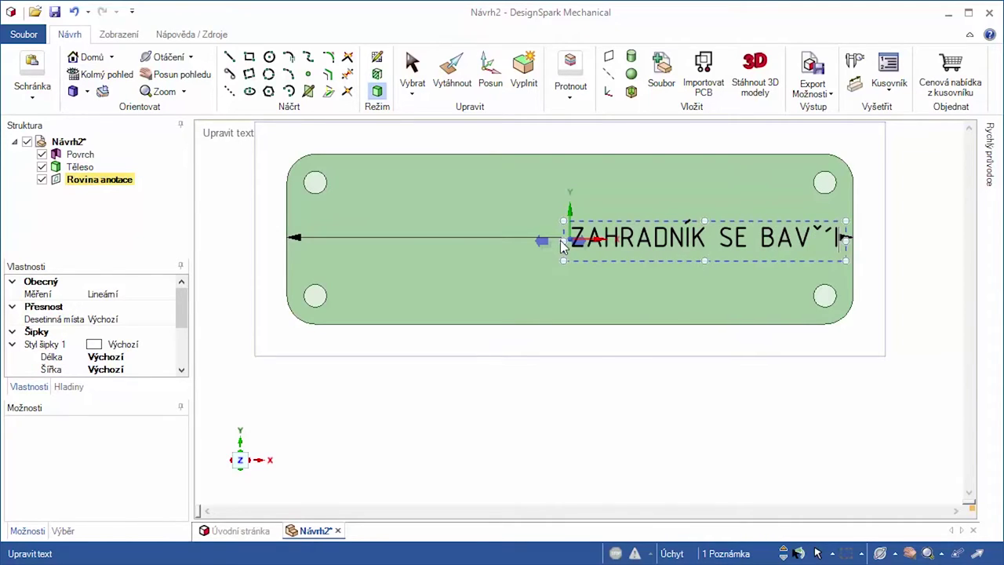
pyautogui.press('BackSpace')
pyautogui.press('BackSpace')
pyautogui.write('Í')
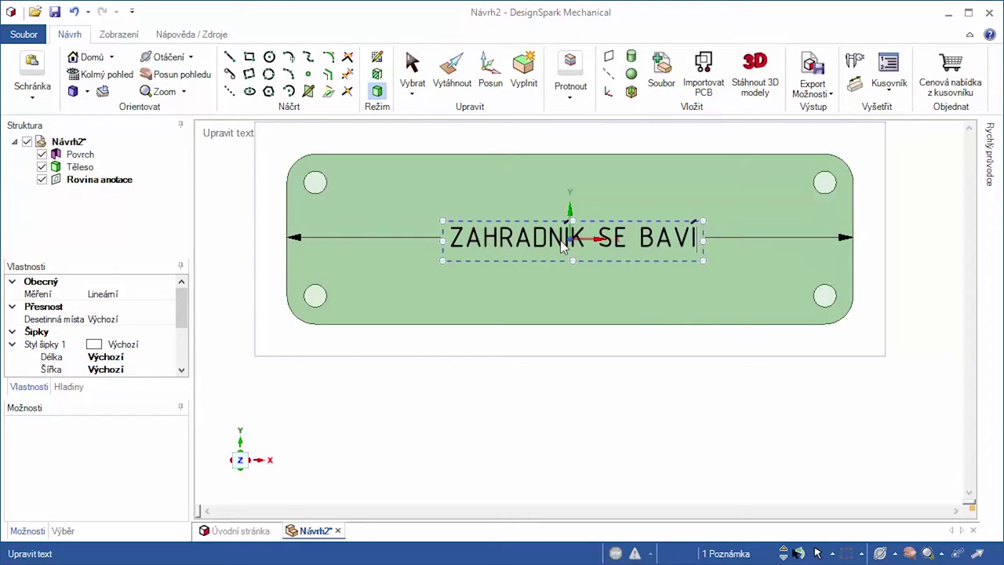
pyautogui.click(551, 205)
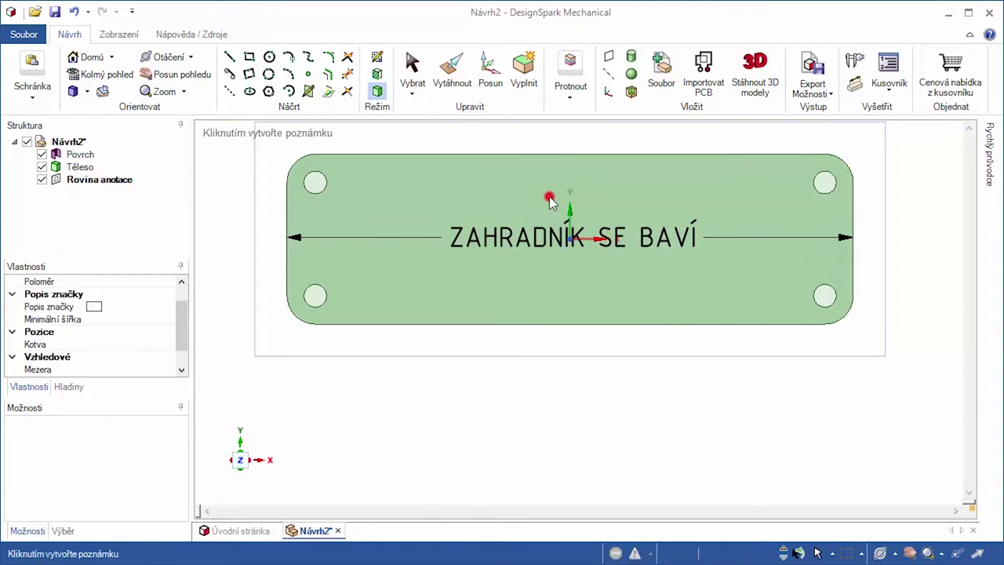
# Step: Change the note text's font to Arial Black
pyautogui.doubleClick(562, 224)
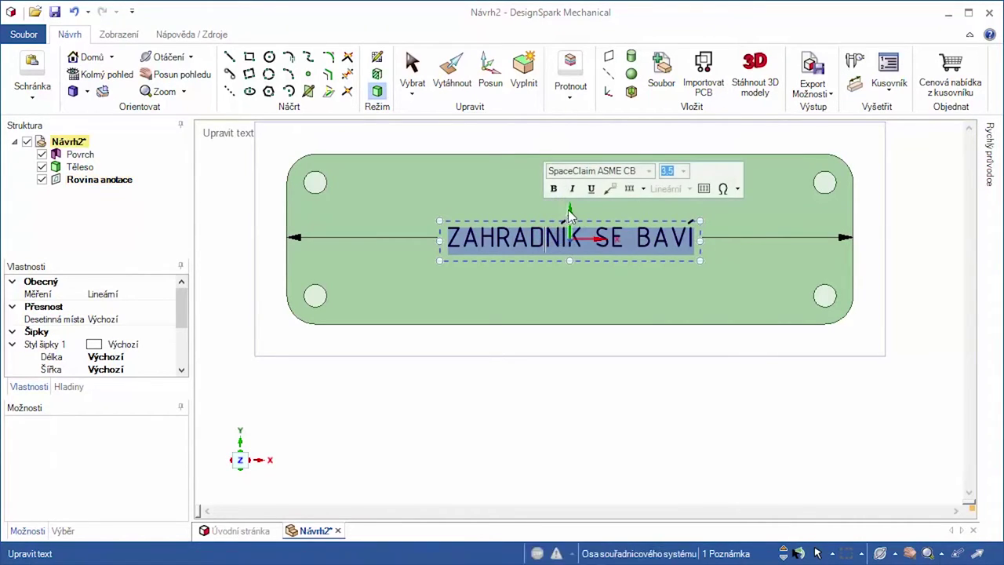
pyautogui.click(649, 171)
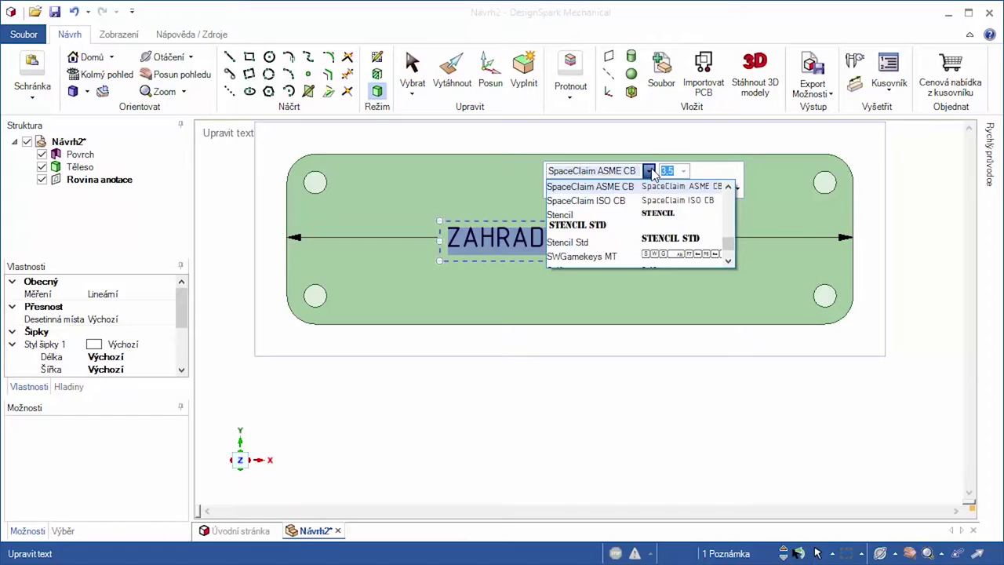
pyautogui.press('Home')
pyautogui.click(729, 249)
pyautogui.click(730, 249)
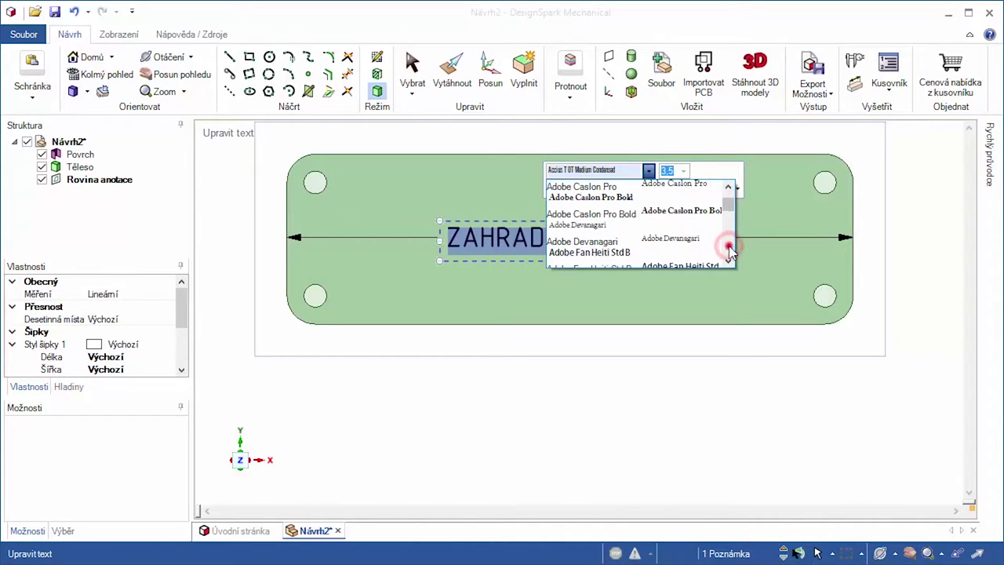
pyautogui.click(729, 249)
pyautogui.click(730, 250)
pyautogui.click(729, 249)
pyautogui.click(730, 249)
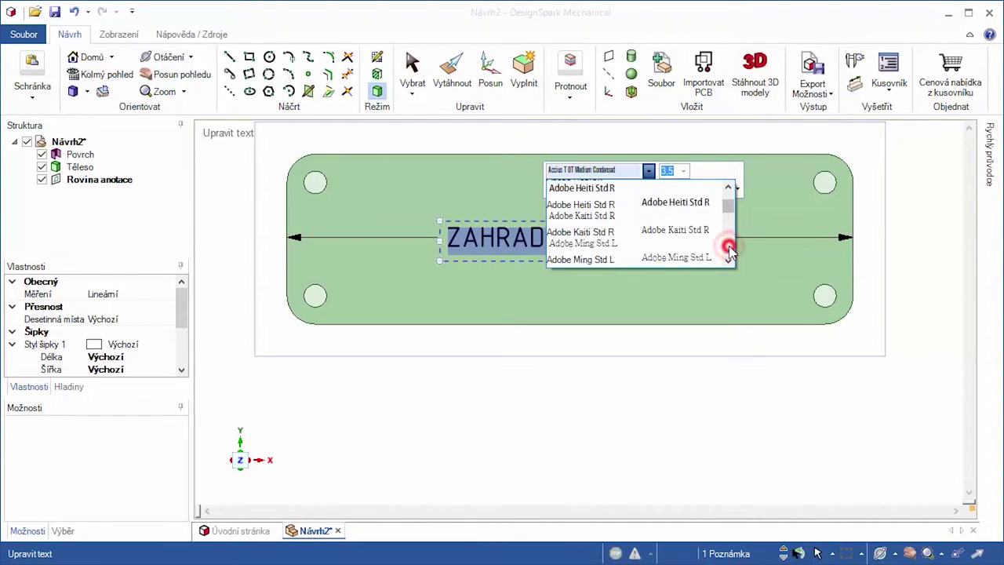
pyautogui.click(730, 250)
pyautogui.click(730, 249)
pyautogui.click(729, 249)
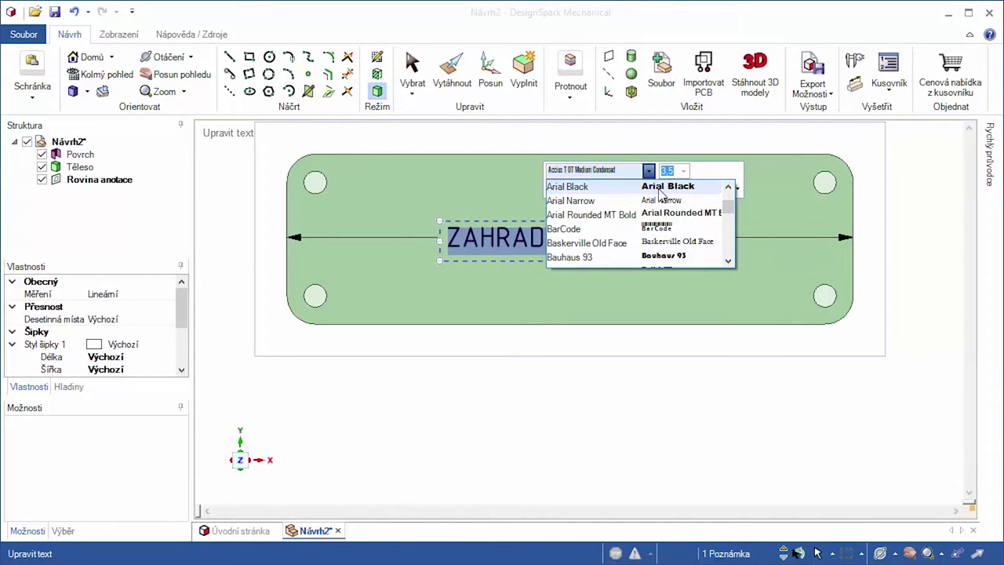
pyautogui.click(660, 188)
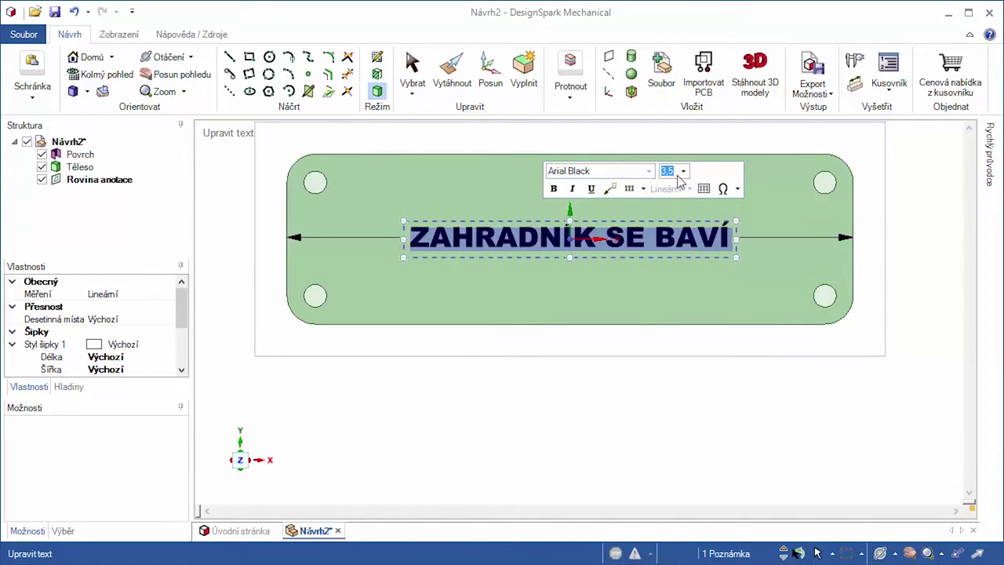
# Step: Set the note text size to 5
pyautogui.click(684, 171)
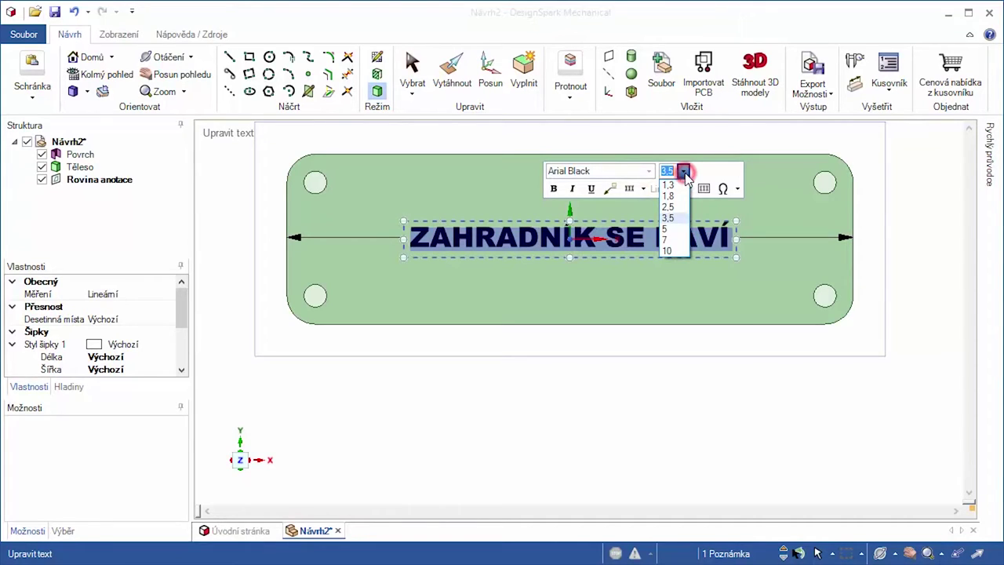
pyautogui.click(672, 229)
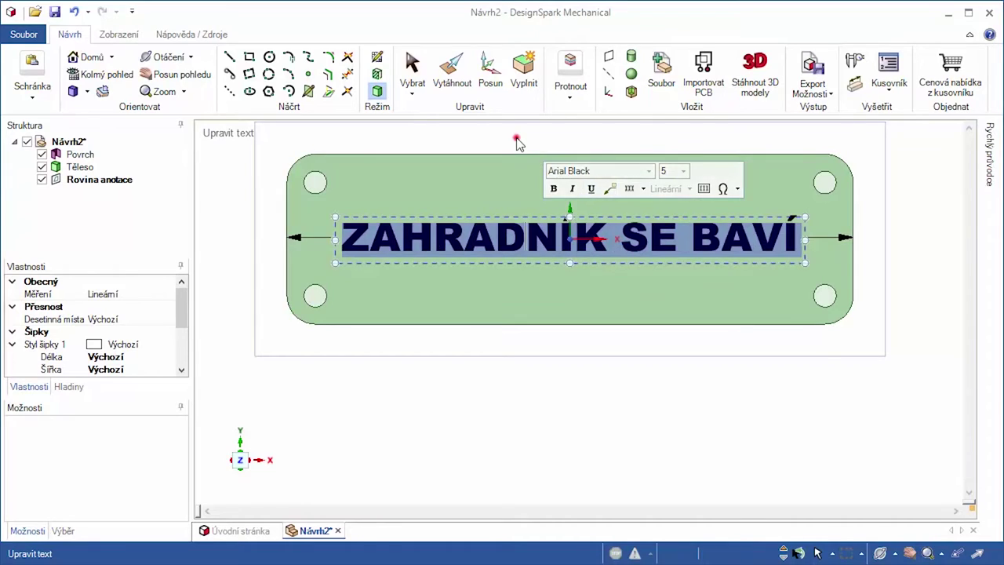
pyautogui.click(518, 140)
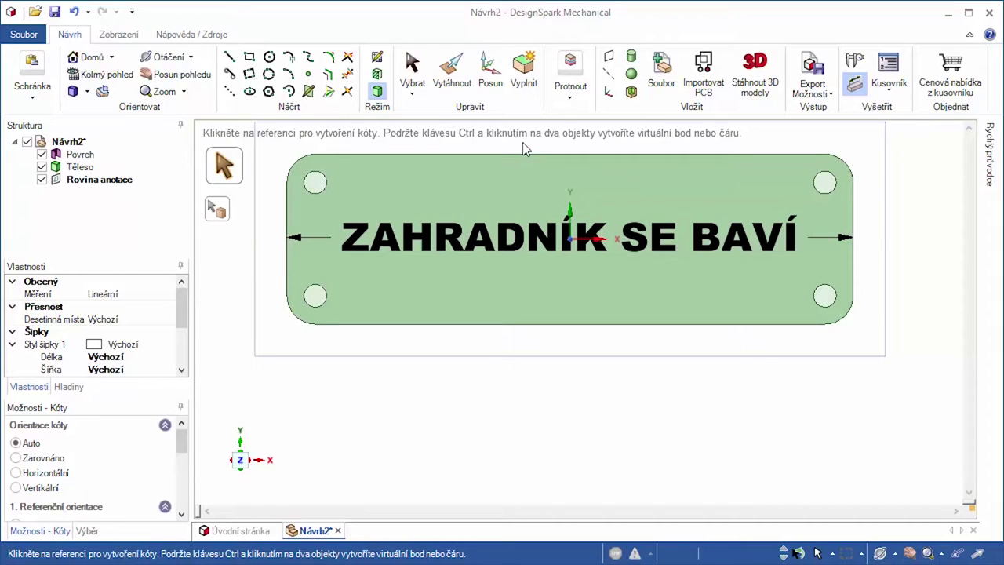
# Step: Start a sketch on the plate's plane and select the ZAHRADNÍK SE BAVÍ note
pyautogui.click(378, 58)
pyautogui.click(377, 58)
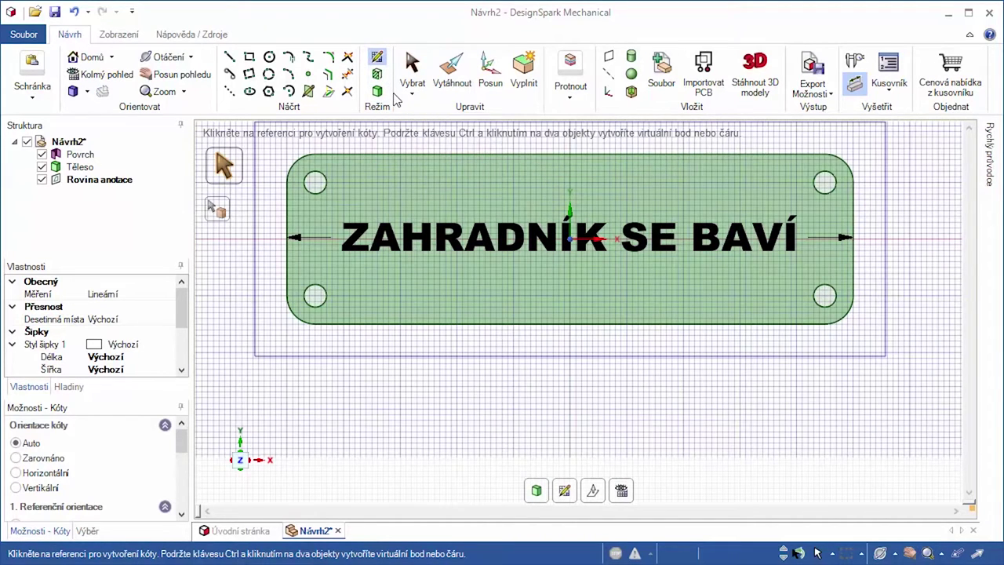
pyautogui.click(406, 240)
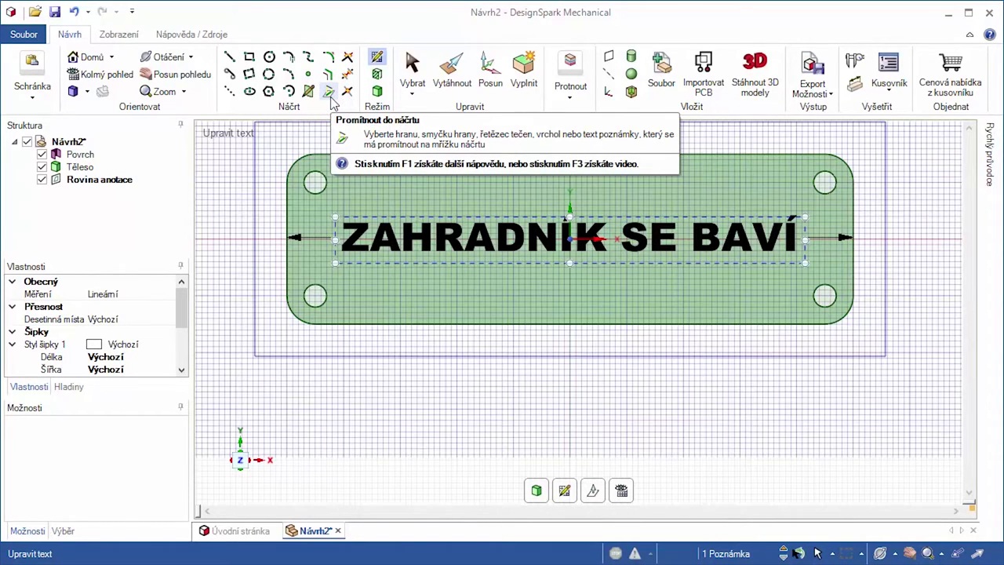
# Step: Project the note into sketch curves, hide Rovina anotace, and return to 3D mode
pyautogui.click(330, 94)
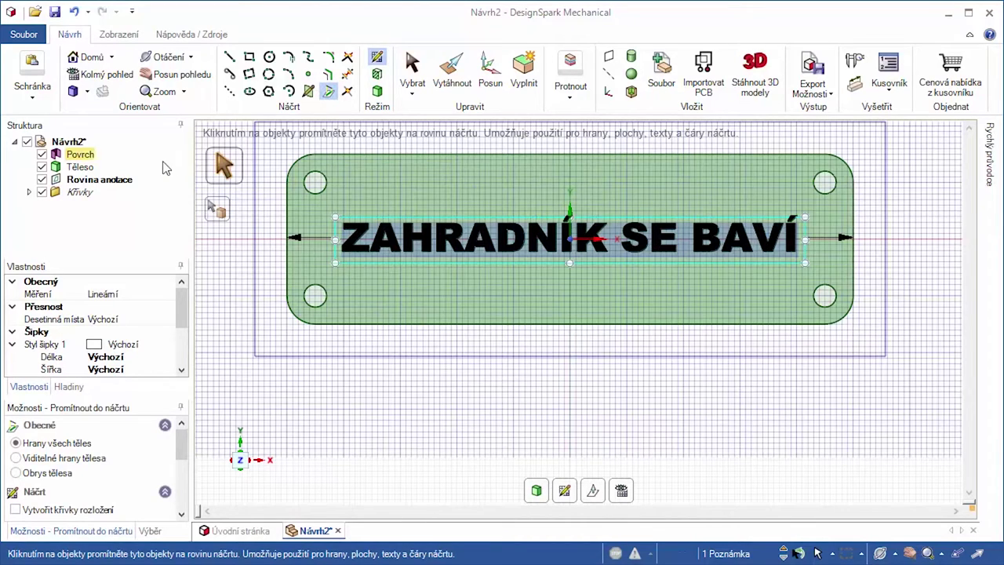
pyautogui.click(43, 180)
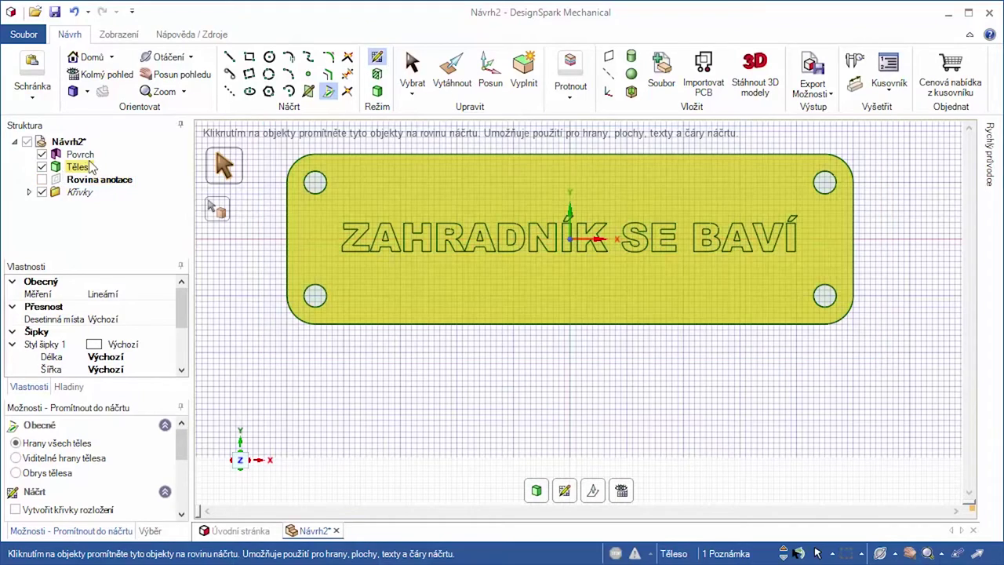
pyautogui.click(378, 93)
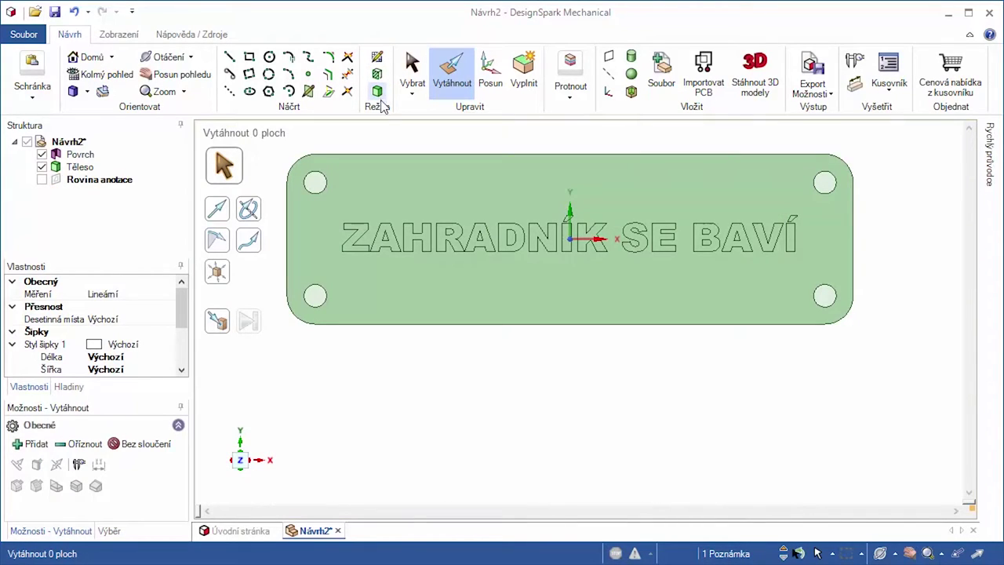
# Step: Box-select all the lettering faces on the plate
pyautogui.click(414, 69)
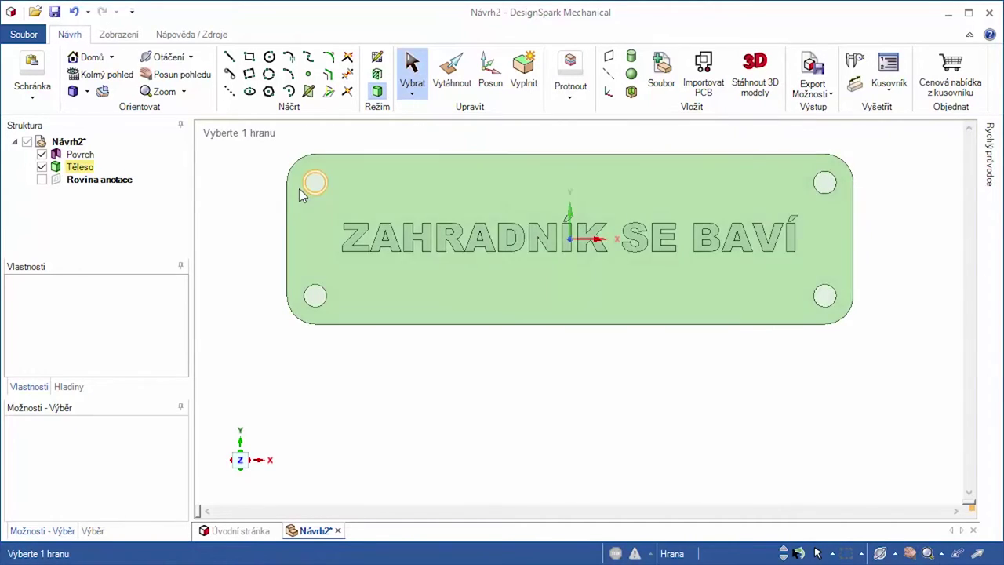
pyautogui.moveTo(261, 208); pyautogui.dragTo(873, 269)
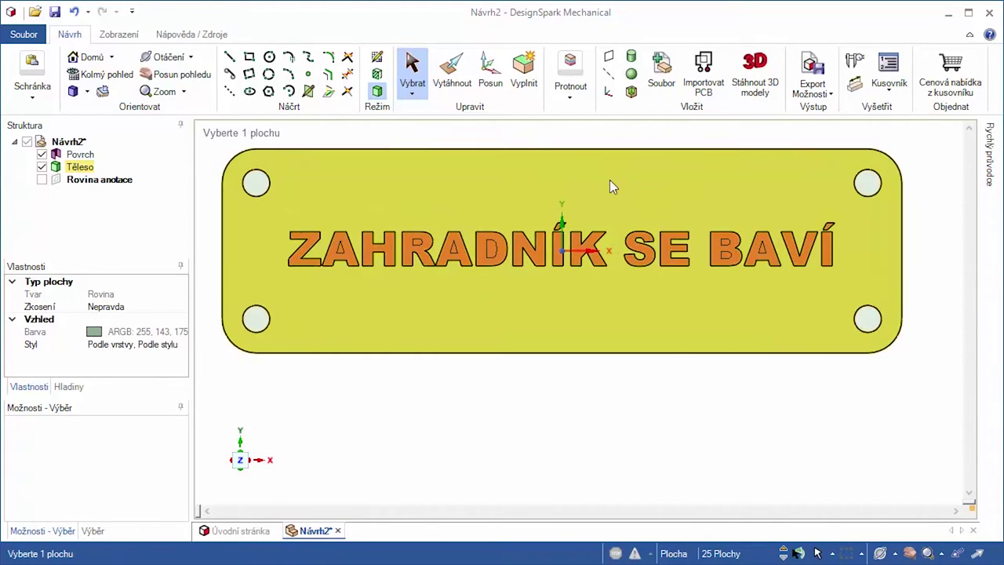
pyautogui.scroll(2, 608, 179)
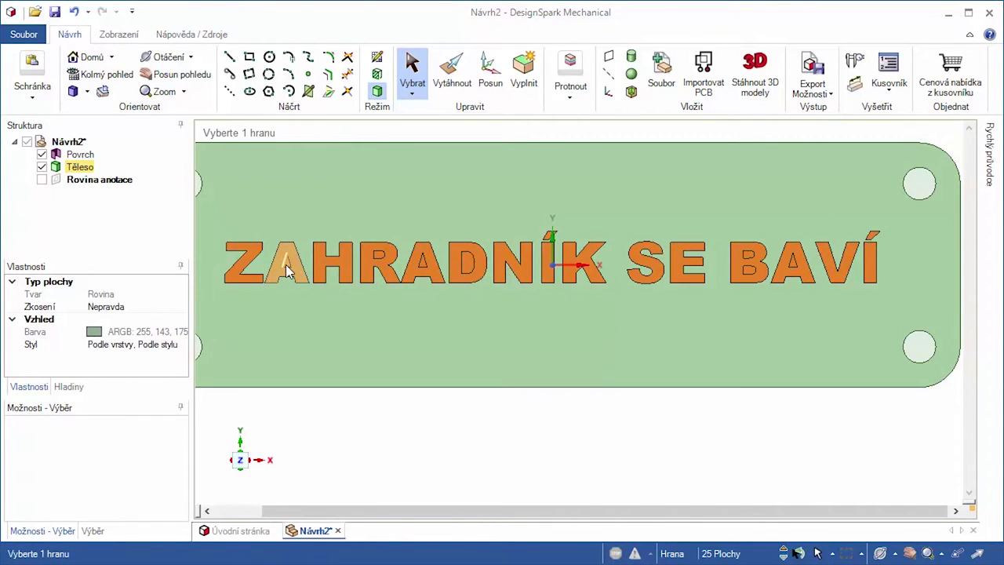
pyautogui.scroll(3, 285, 265)
# Step: Deselect the inner faces of both A's and the D
pyautogui.keyDown('ctrl'); pyautogui.click(287, 263); pyautogui.keyUp('ctrl')
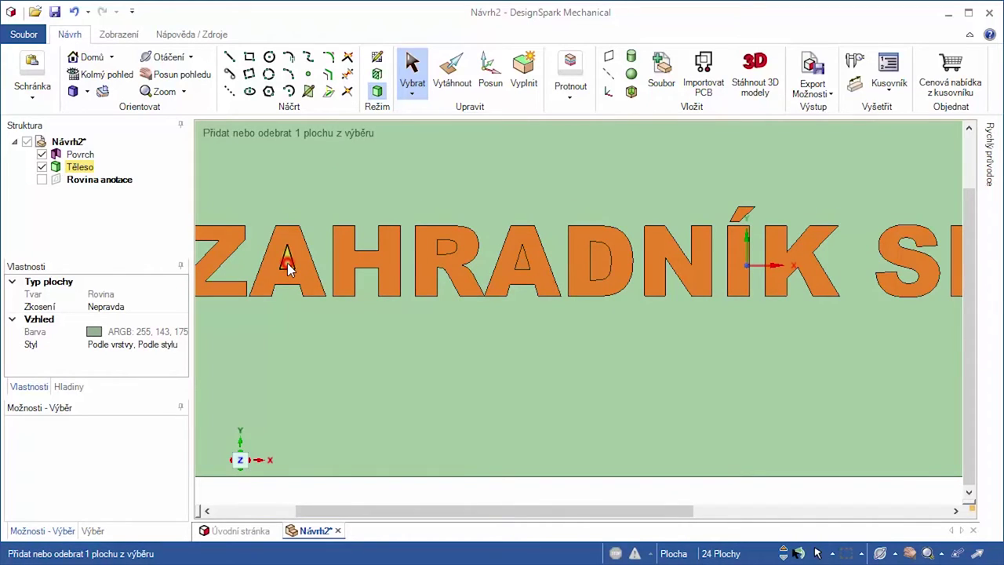
pyautogui.keyDown('ctrl'); pyautogui.click(519, 265); pyautogui.keyUp('ctrl')
pyautogui.keyDown('ctrl'); pyautogui.click(594, 268); pyautogui.keyUp('ctrl')
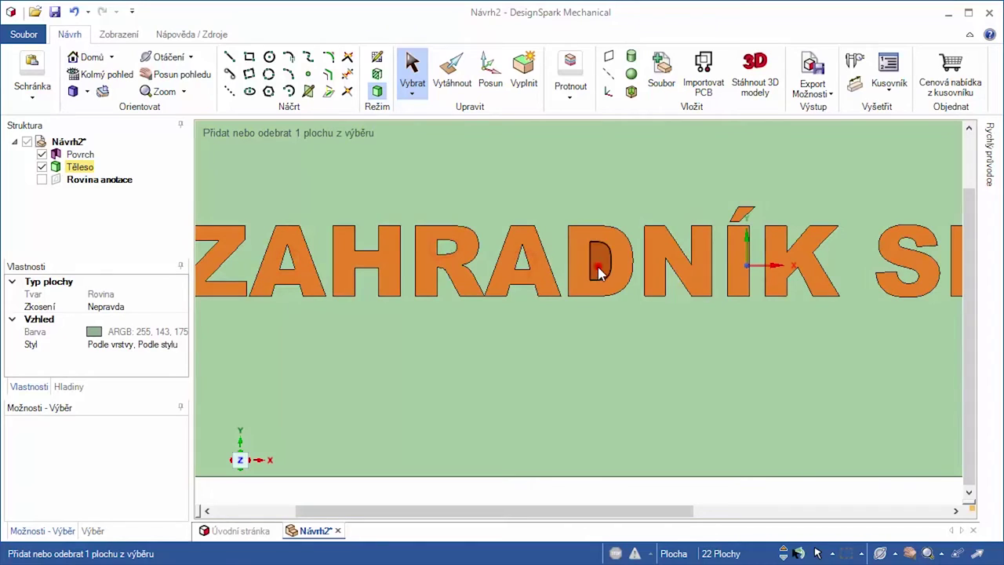
pyautogui.scroll(-3, 641, 244)
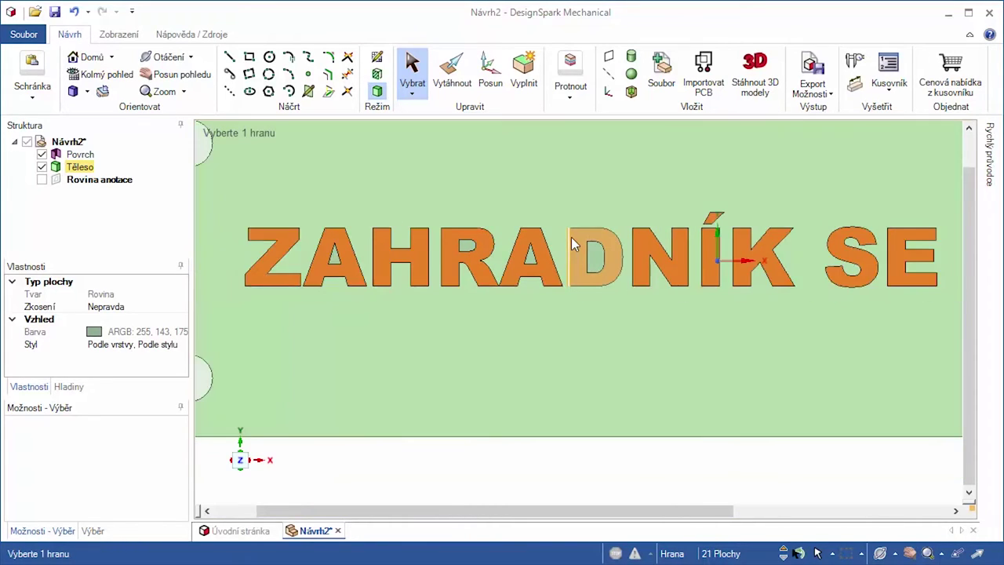
pyautogui.scroll(-2, 641, 244)
pyautogui.scroll(-2, 543, 221)
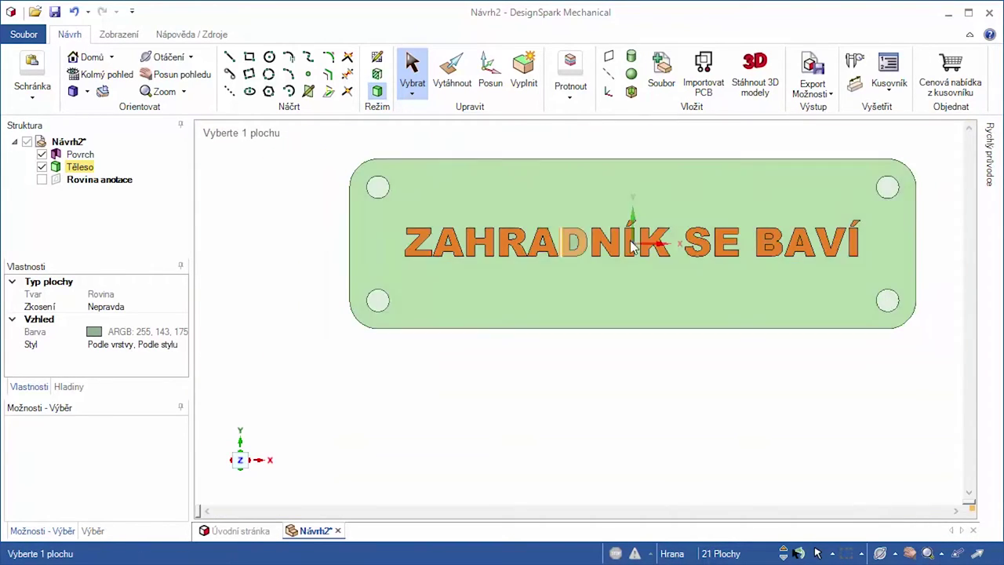
pyautogui.scroll(2, 921, 258)
pyautogui.scroll(1, 890, 260)
pyautogui.scroll(2, 836, 270)
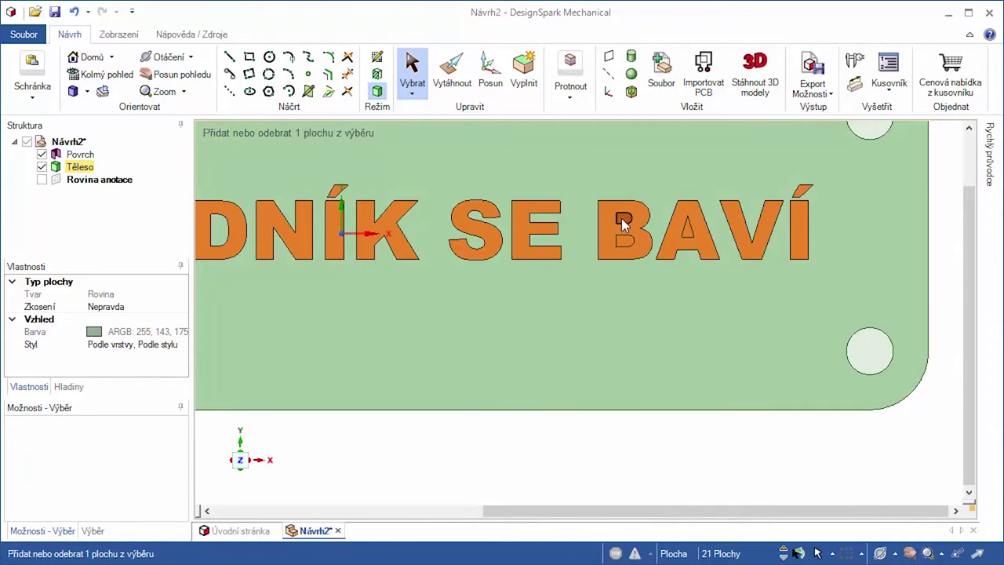
# Step: Deselect the B's two inner faces and the A in BAVÍ, then zoom to extents
pyautogui.keyDown('ctrl'); pyautogui.click(621, 218); pyautogui.keyUp('ctrl')
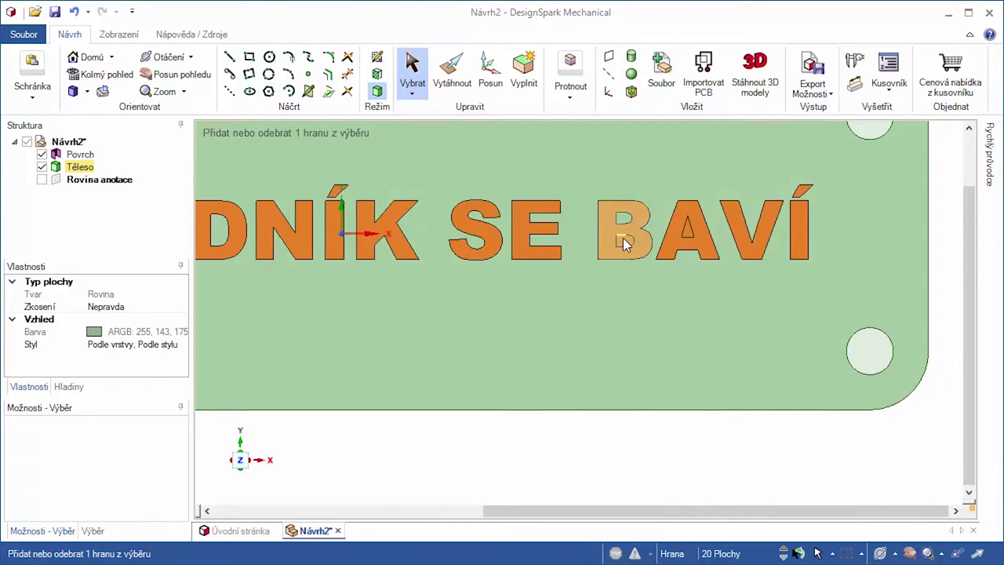
pyautogui.keyDown('ctrl'); pyautogui.click(623, 238); pyautogui.keyUp('ctrl')
pyautogui.keyDown('ctrl'); pyautogui.click(625, 240); pyautogui.keyUp('ctrl')
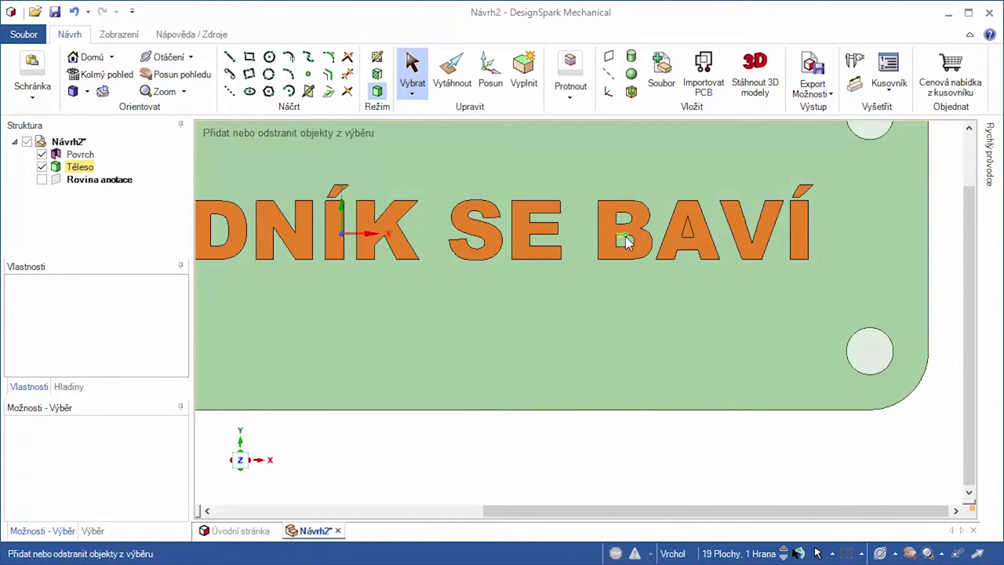
pyautogui.keyDown('ctrl'); pyautogui.click(626, 237); pyautogui.keyUp('ctrl')
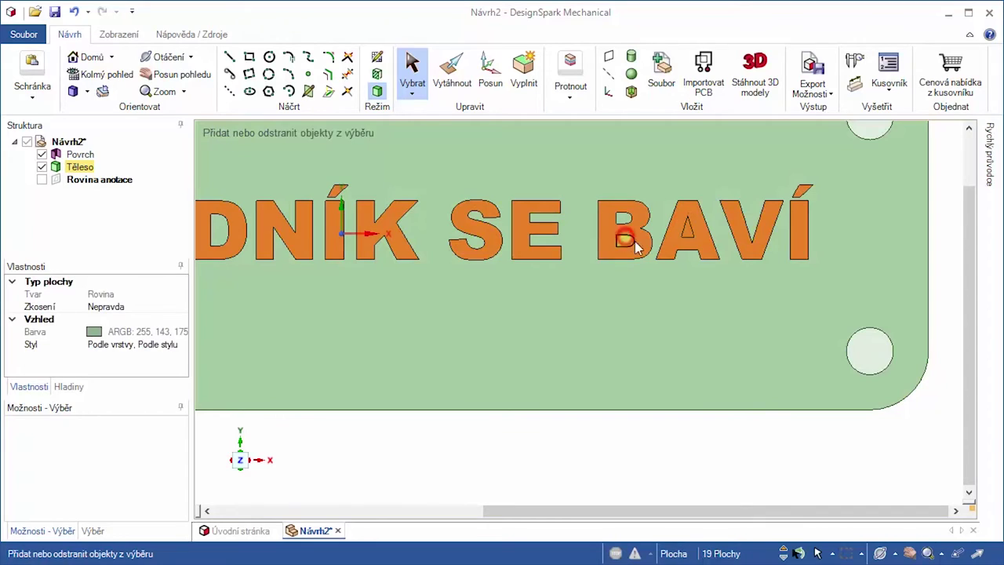
pyautogui.keyDown('ctrl'); pyautogui.click(684, 234); pyautogui.keyUp('ctrl')
pyautogui.press('z')
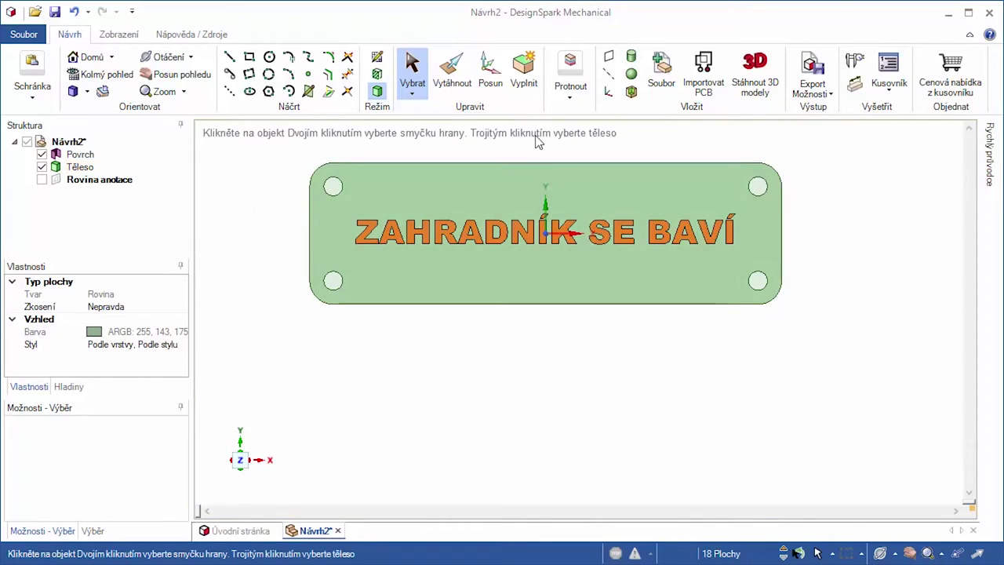
# Step: Zoom in and orbit to a tilted 3D view of the plate and its selected lettering
pyautogui.scroll(1, 536, 140)
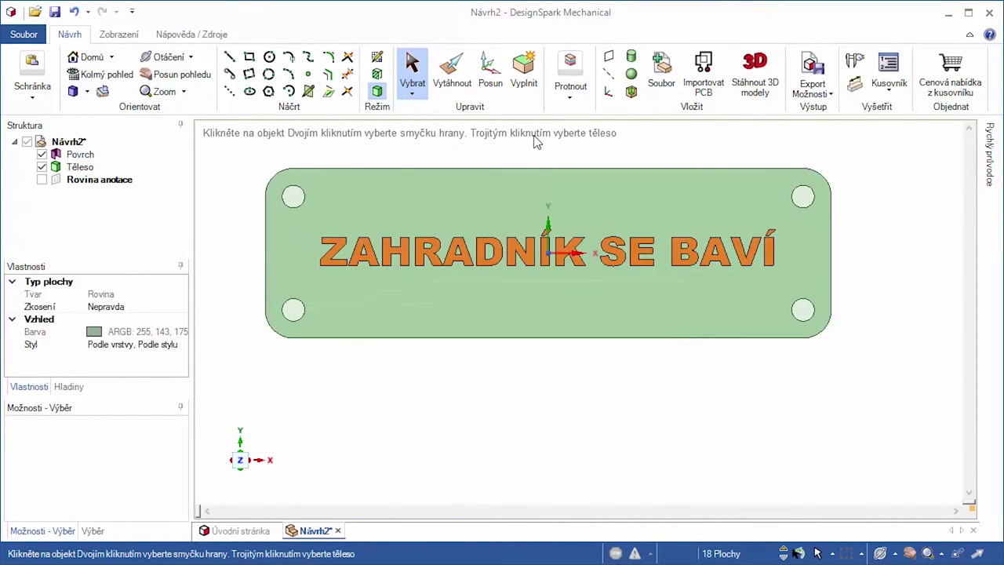
pyautogui.scroll(1, 533, 142)
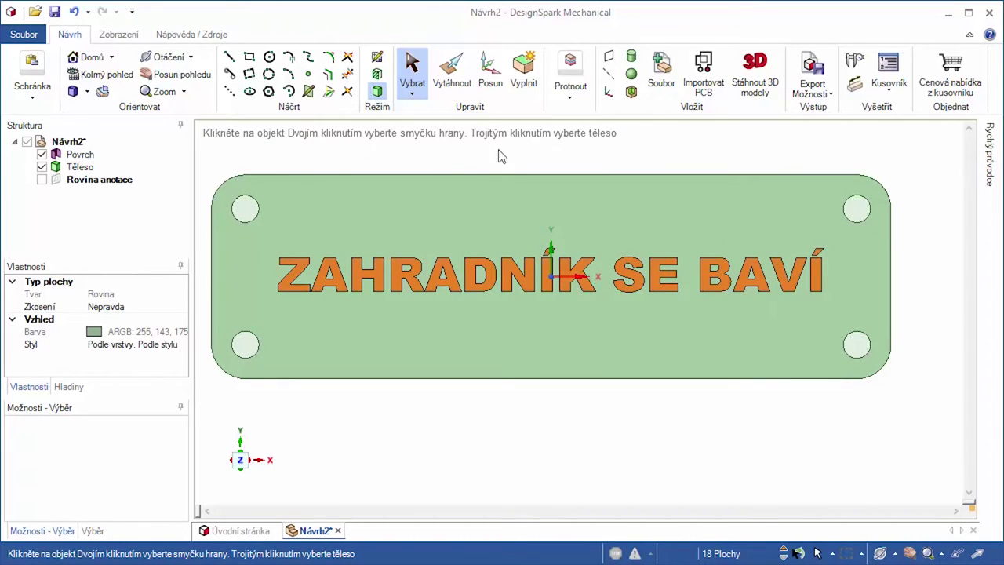
pyautogui.moveTo(329, 414); pyautogui.dragTo(364, 306, button='middle')
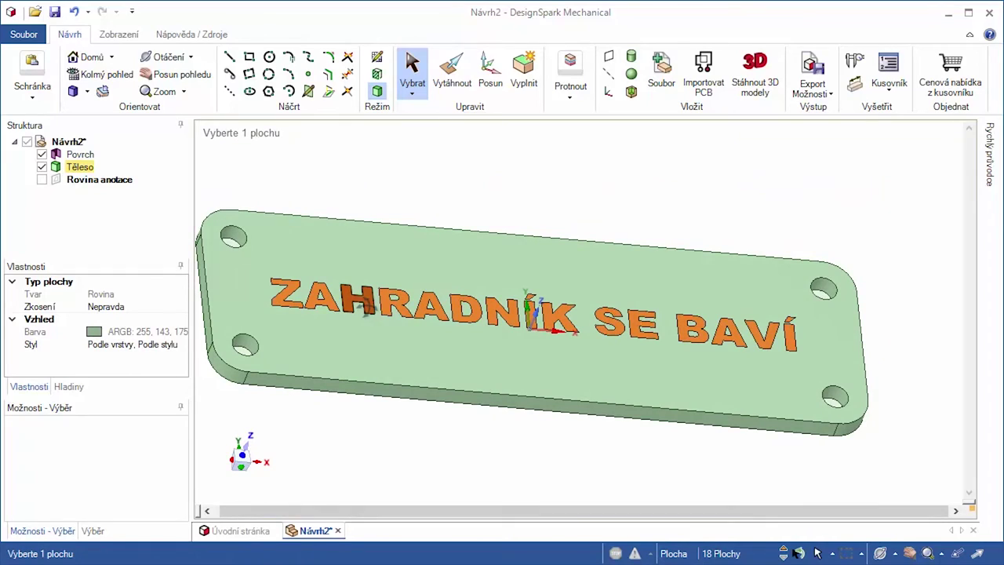
# Step: Pull the selected letter faces up 1 mm above the plate's top
pyautogui.click(449, 80)
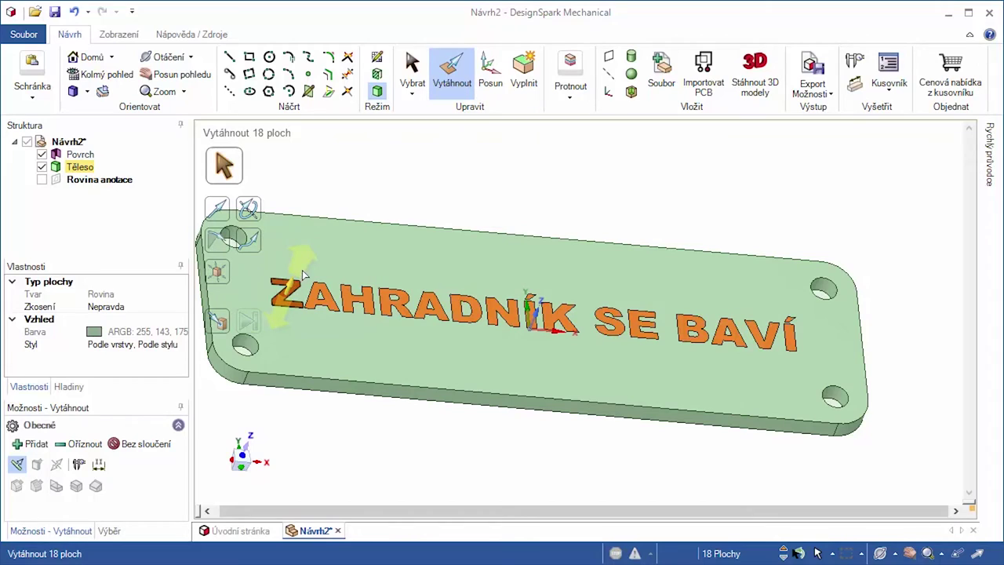
pyautogui.moveTo(304, 273); pyautogui.dragTo(306, 280)
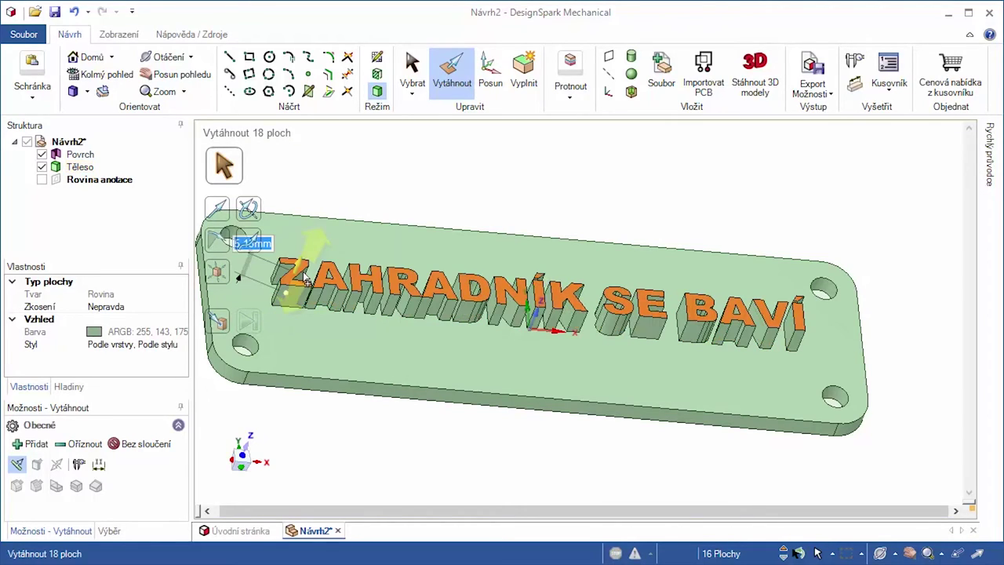
pyautogui.write('1')
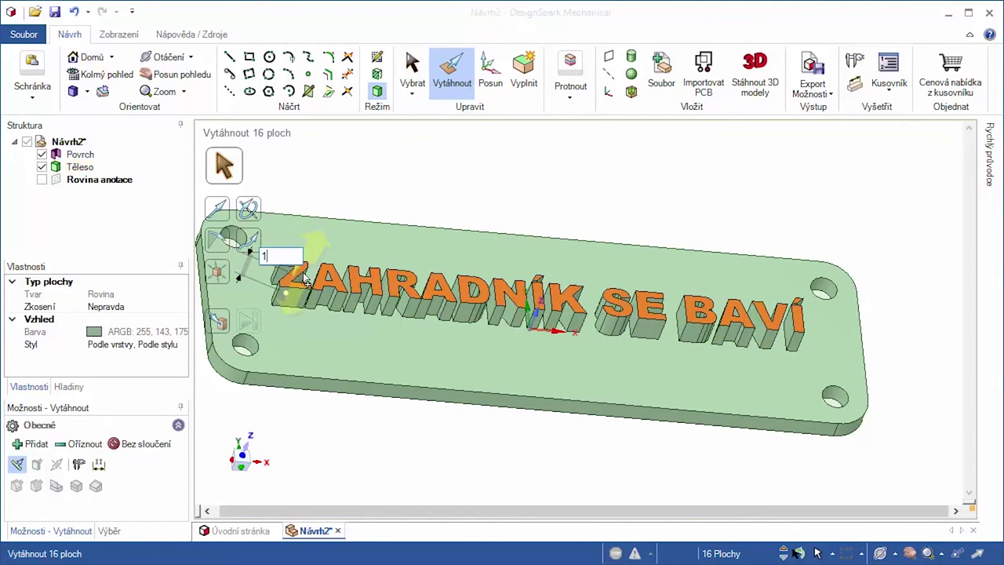
pyautogui.press('Escape')
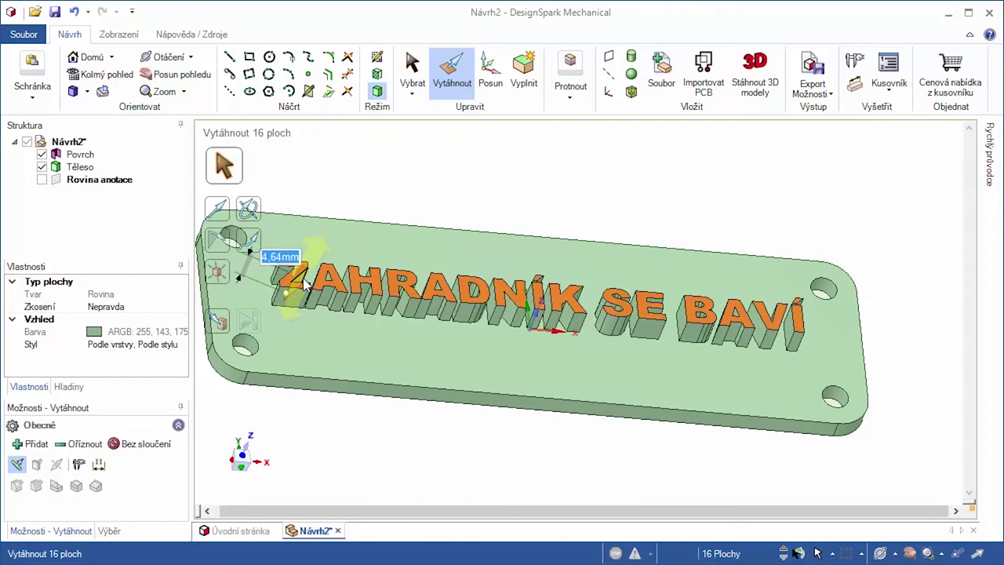
pyautogui.write('1')
pyautogui.press('Return')
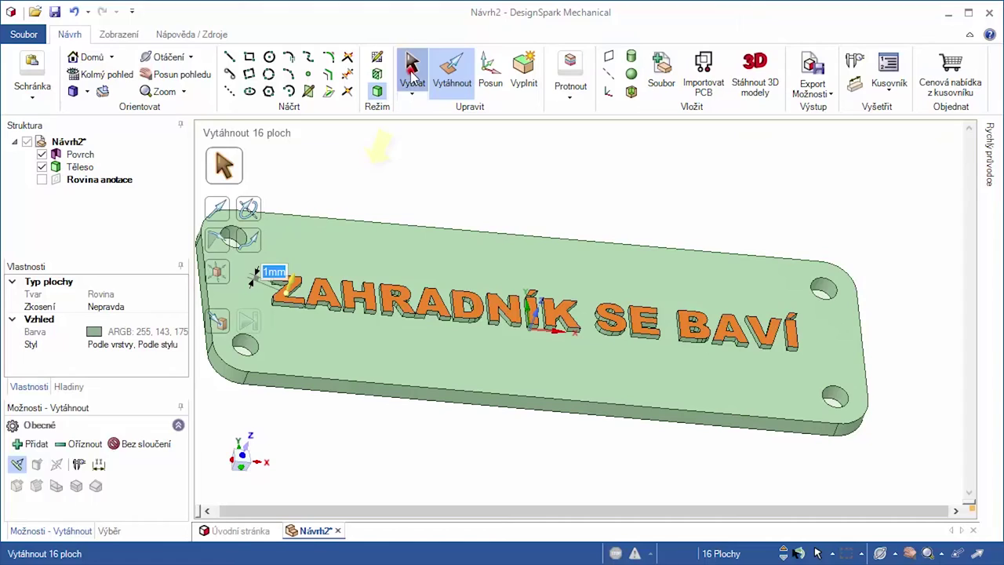
pyautogui.click(411, 70)
pyautogui.click(410, 179)
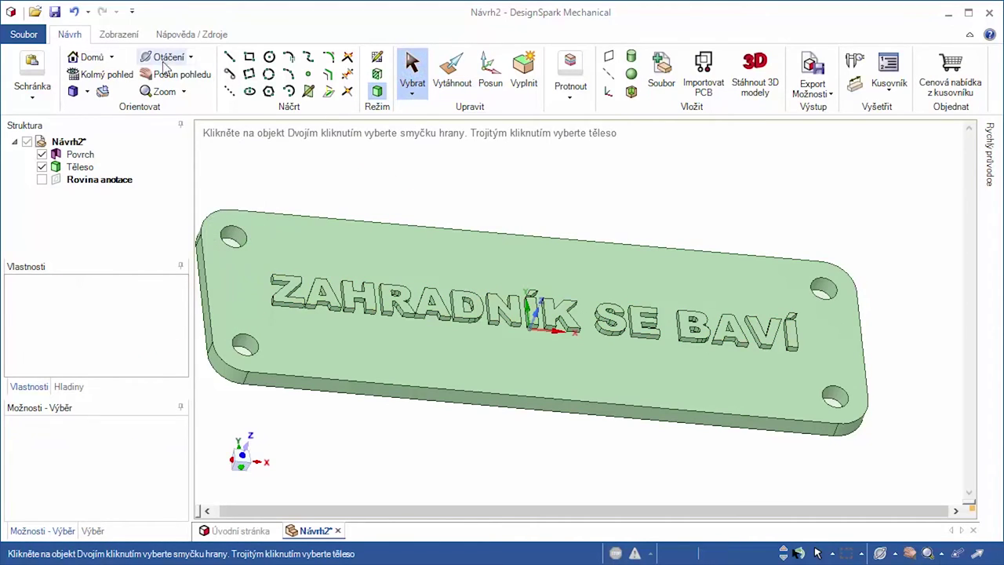
pyautogui.click(92, 58)
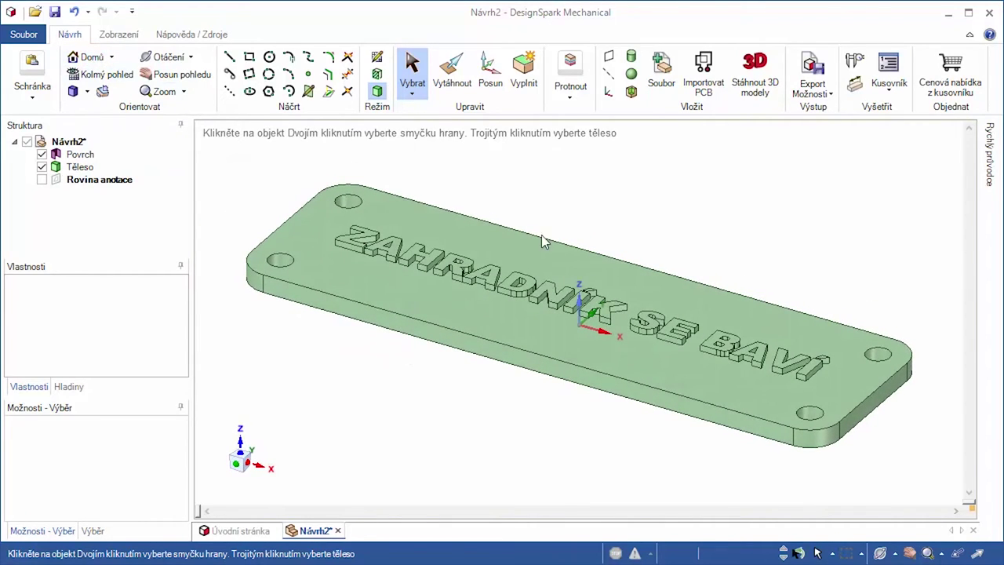
pyautogui.scroll(-2, 635, 257)
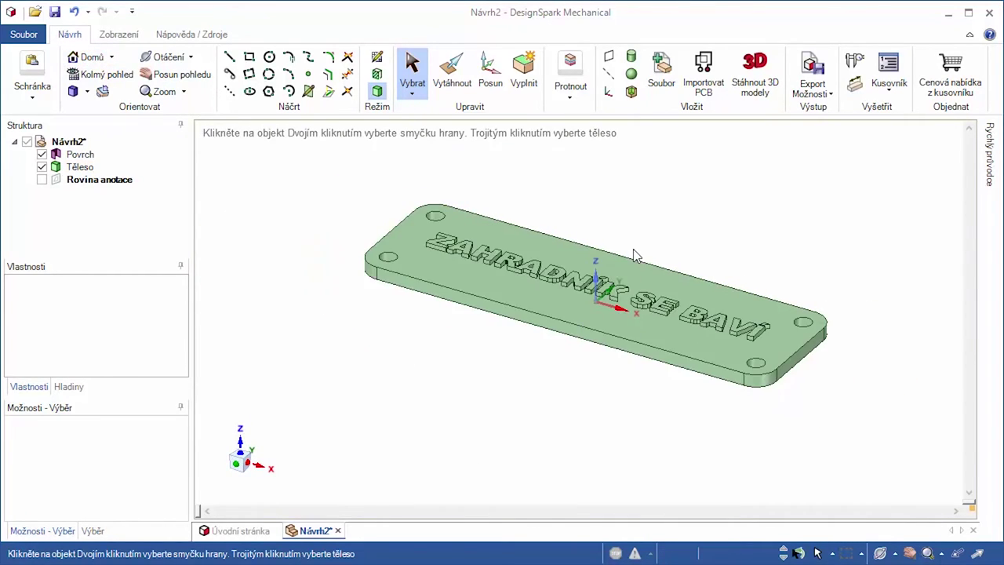
pyautogui.scroll(4, 636, 256)
pyautogui.scroll(2, 635, 259)
pyautogui.click(610, 339)
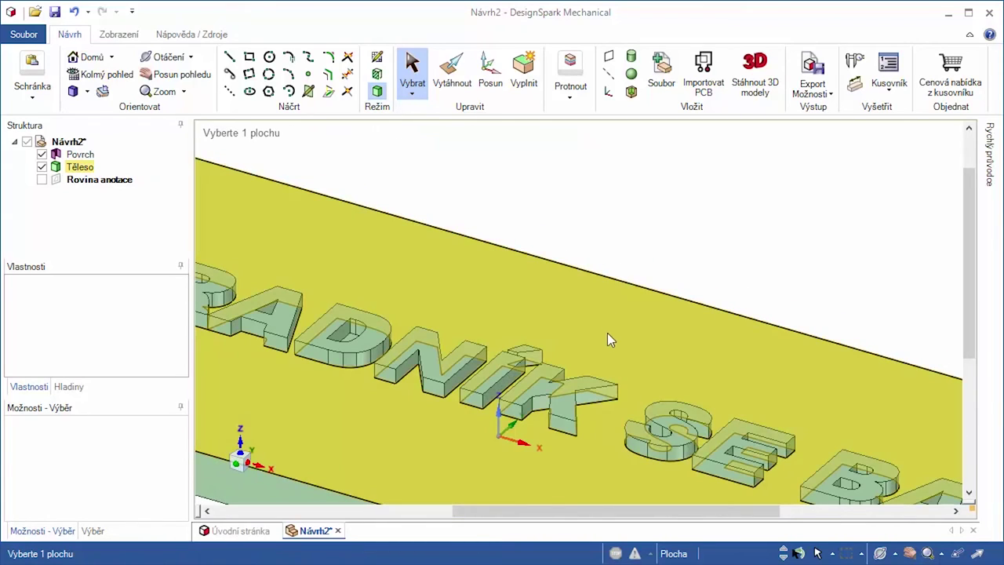